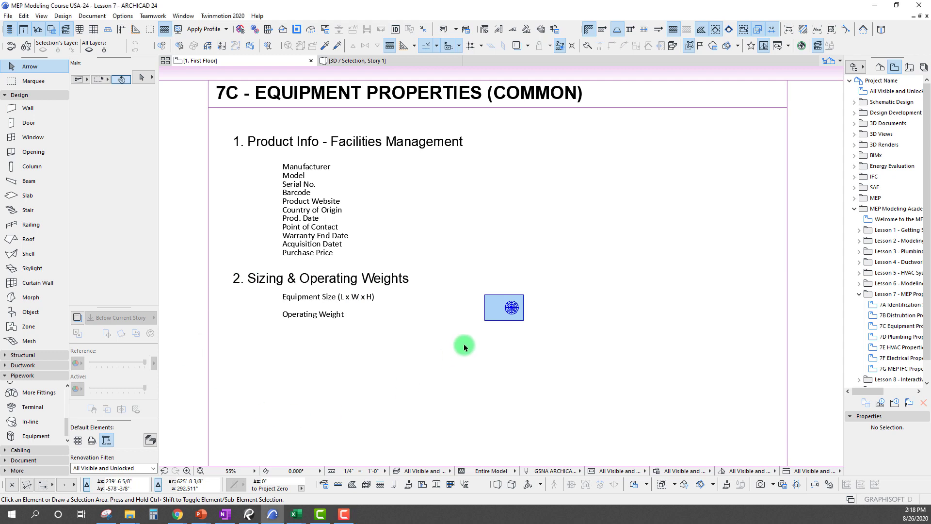
Open the Property Manager to the Product Size (EXP) property and reposition its window
click(122, 17)
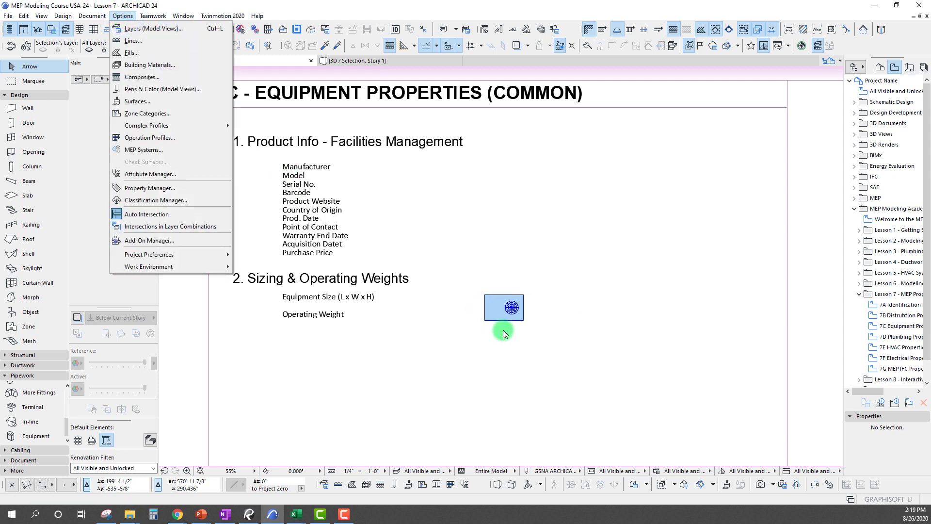
click(158, 188)
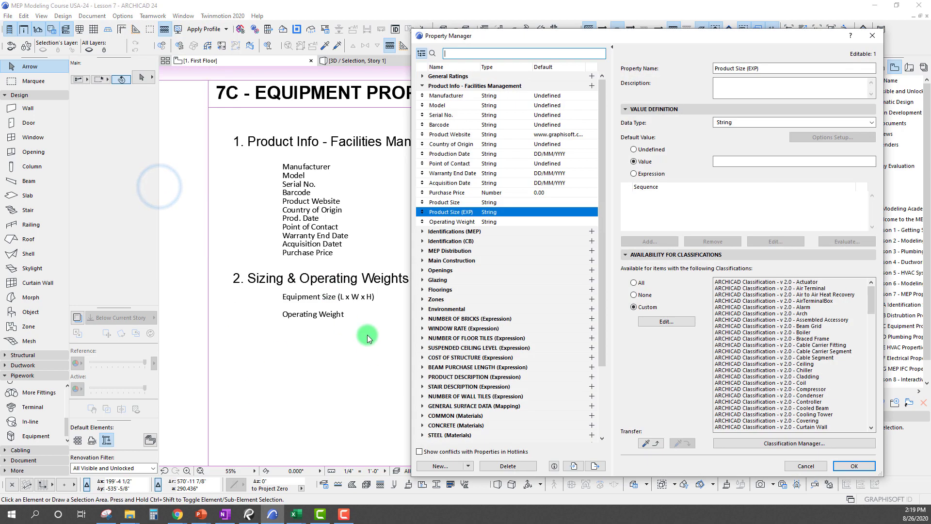
mouse_move(494, 39)
mouse_down()
mouse_move(503, 52)
mouse_move(492, 43)
mouse_up()
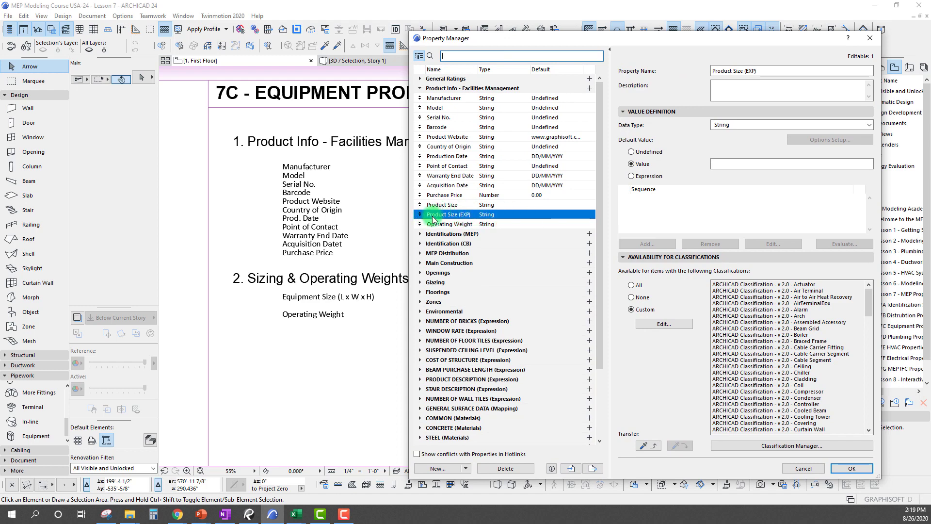
drag(609, 40, 577, 54)
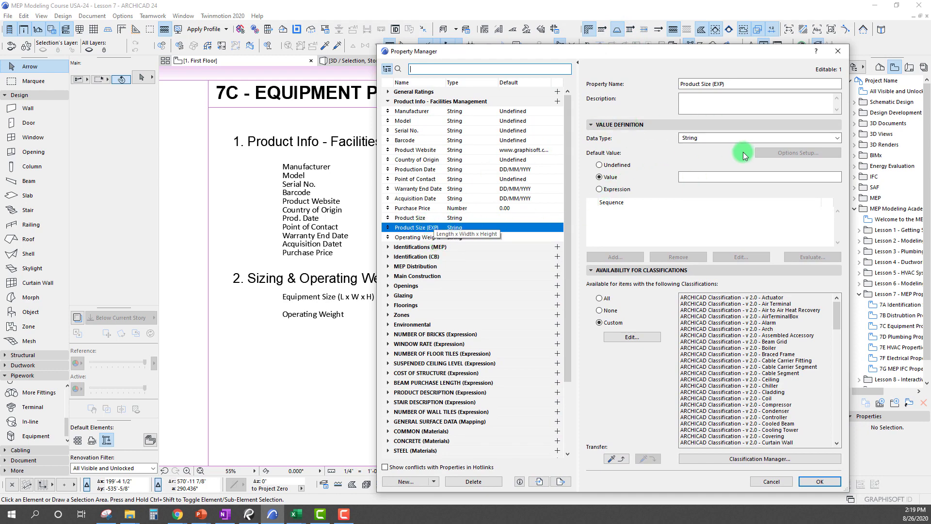
Keep Product Size (EXP) as a String property and define its default value by an expression
click(709, 141)
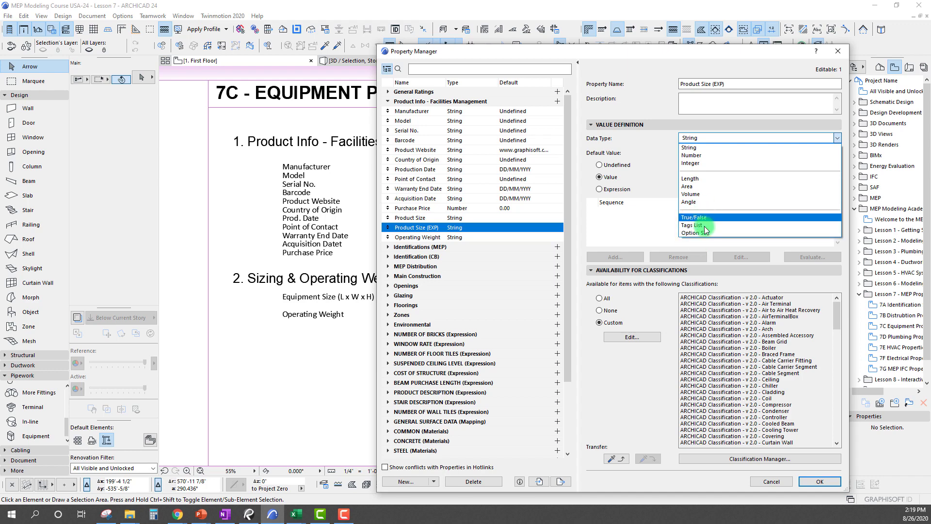
click(698, 147)
drag(701, 52, 681, 52)
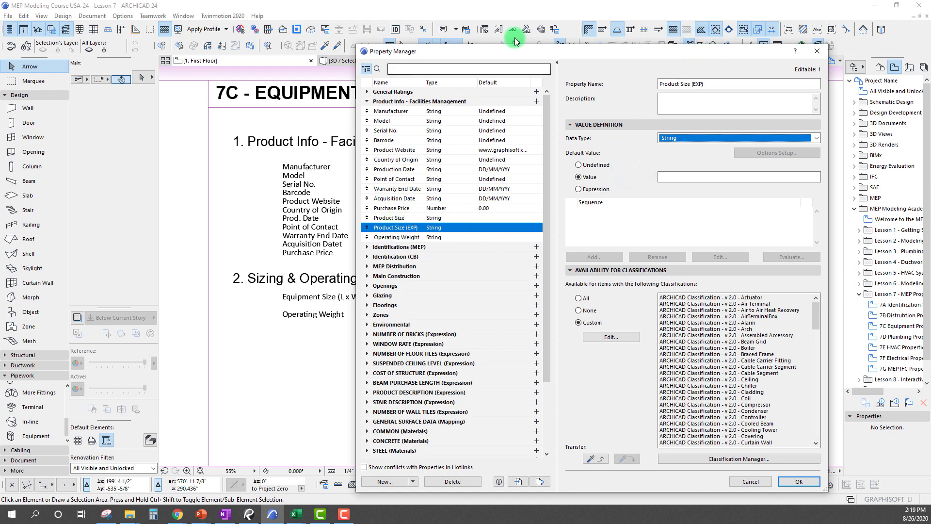
drag(515, 51, 546, 45)
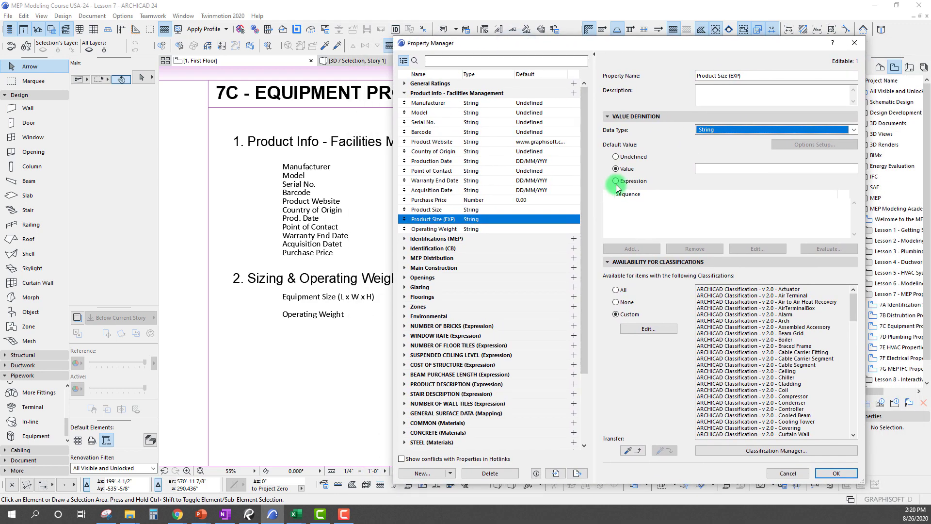
click(615, 180)
drag(533, 218, 611, 260)
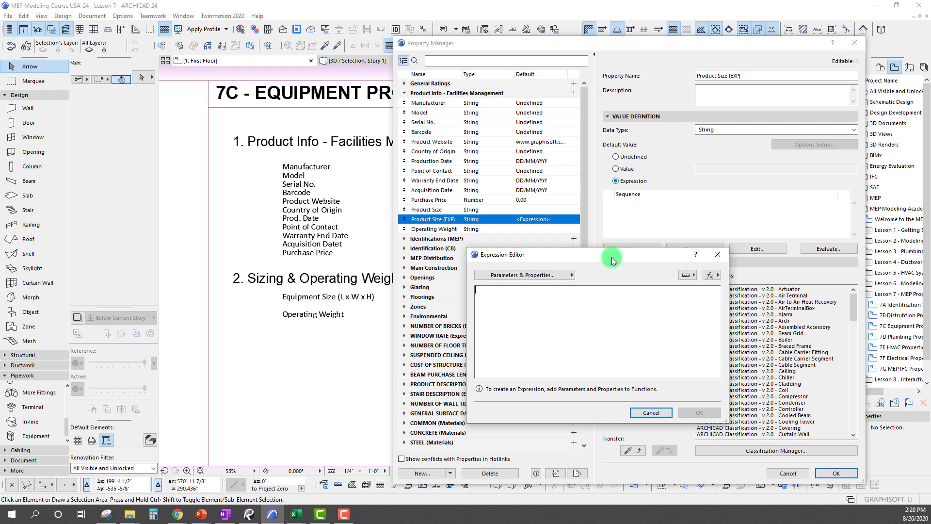
drag(612, 257, 609, 251)
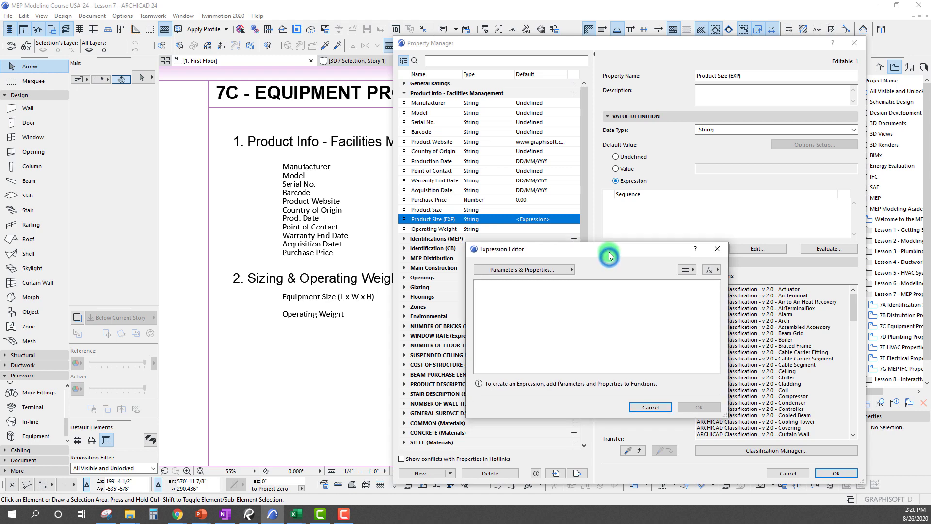
Add the Length (A) parameter from the Object/Lamp group to the expression
click(561, 272)
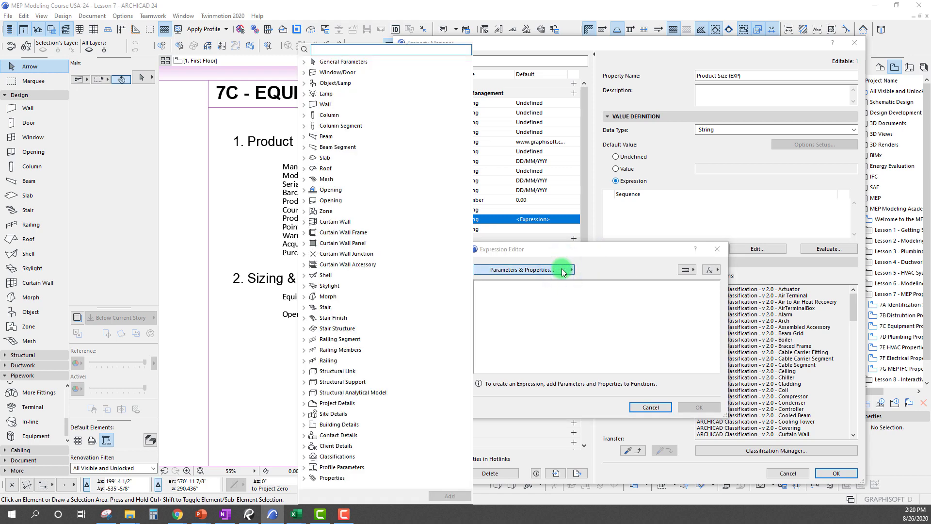
click(304, 67)
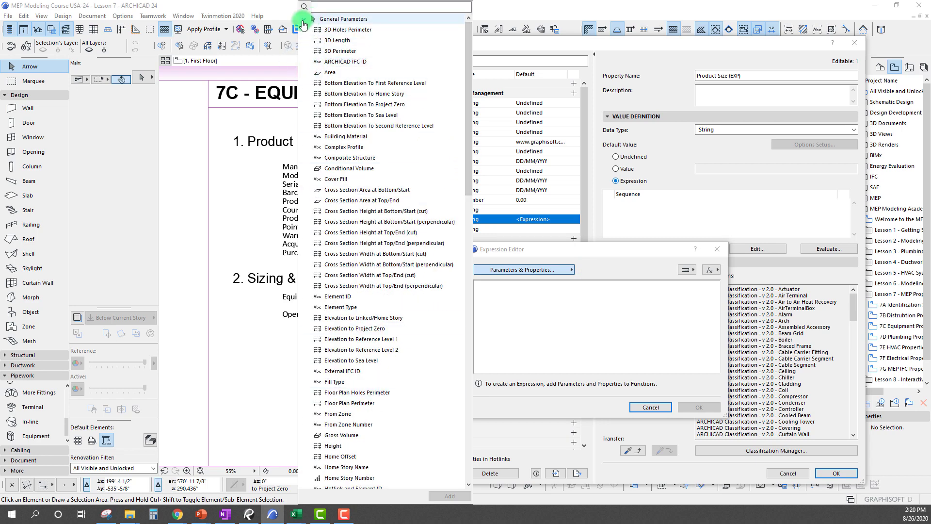
click(545, 255)
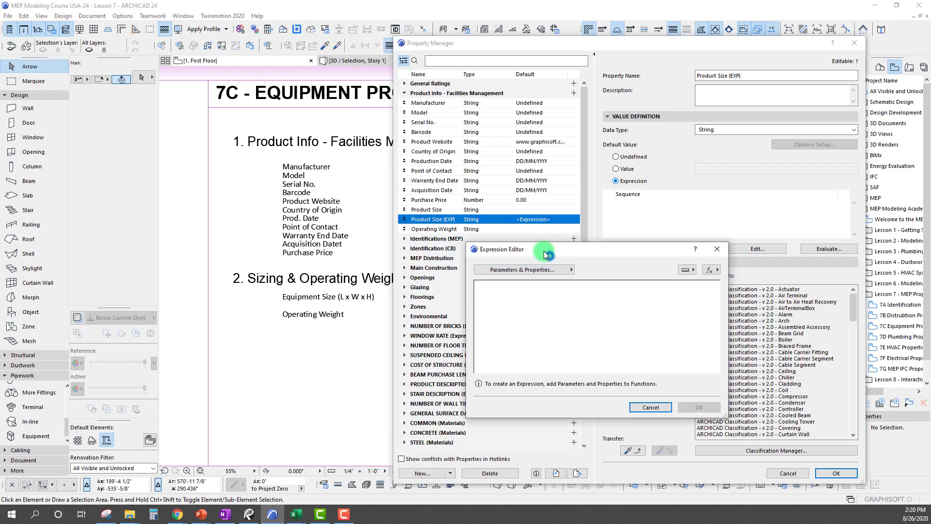
drag(546, 254, 592, 249)
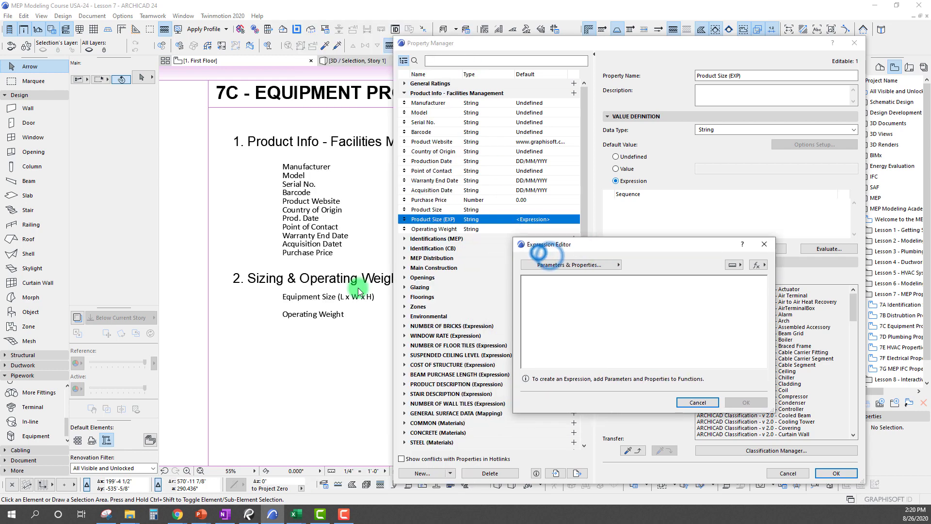
click(569, 268)
drag(518, 153, 521, 339)
click(351, 332)
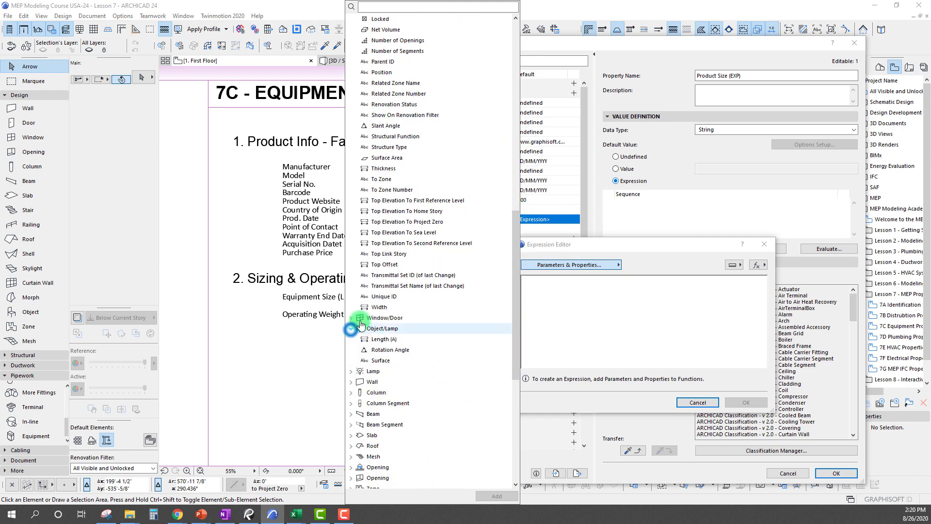
double_click(385, 339)
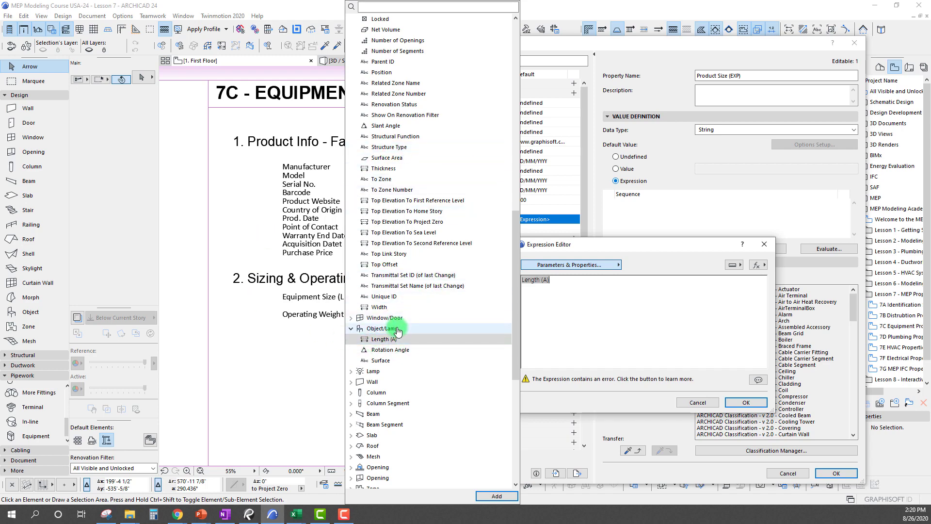
Add the Width and Height general parameters to the expression after Length (A)
double_click(379, 307)
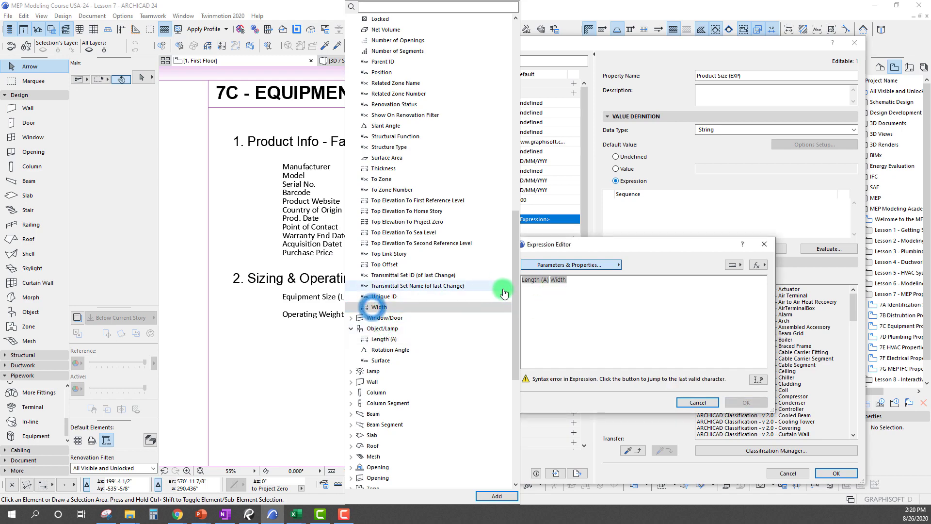
drag(517, 281, 516, 243)
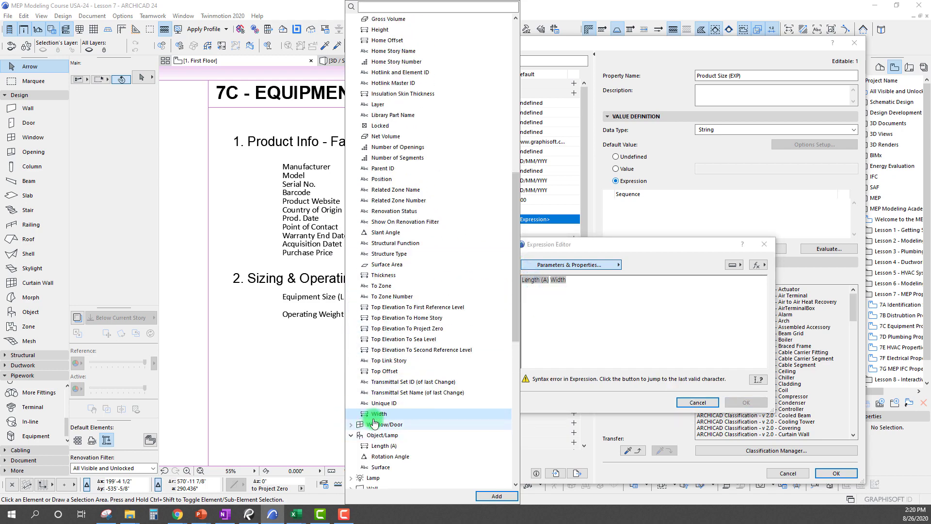
scroll(386, 348, up, 13)
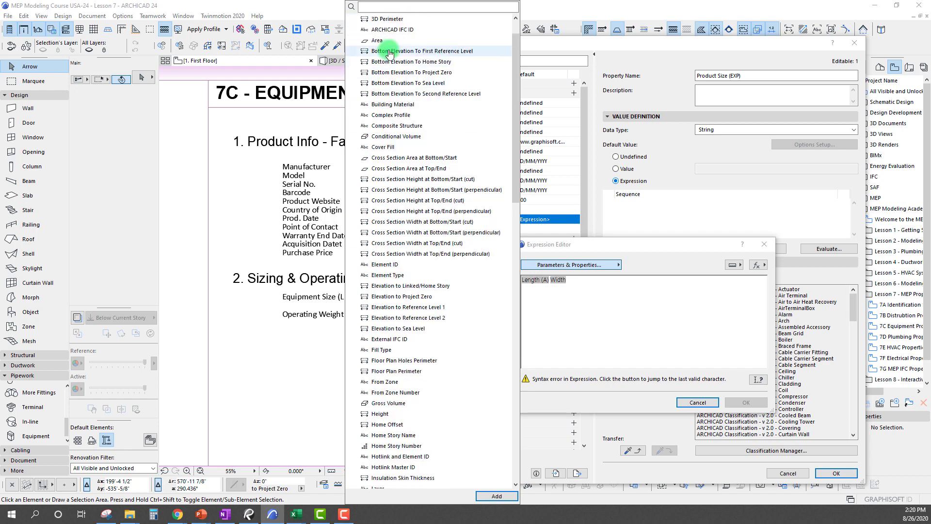
scroll(380, 287, down, 5)
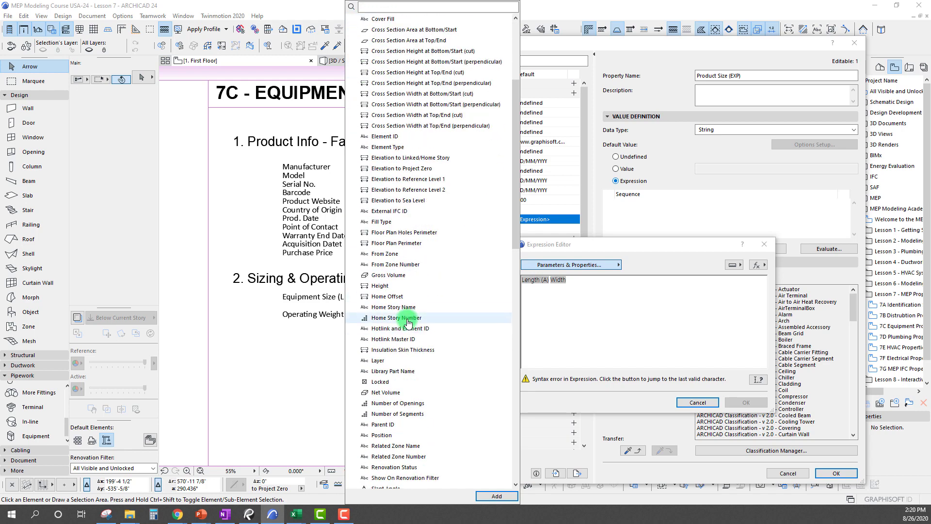
double_click(379, 287)
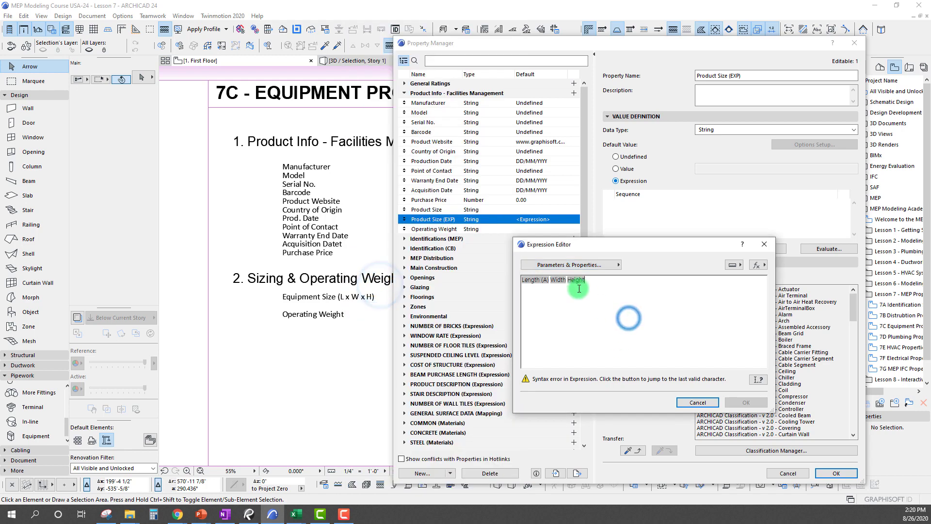
drag(615, 247, 602, 274)
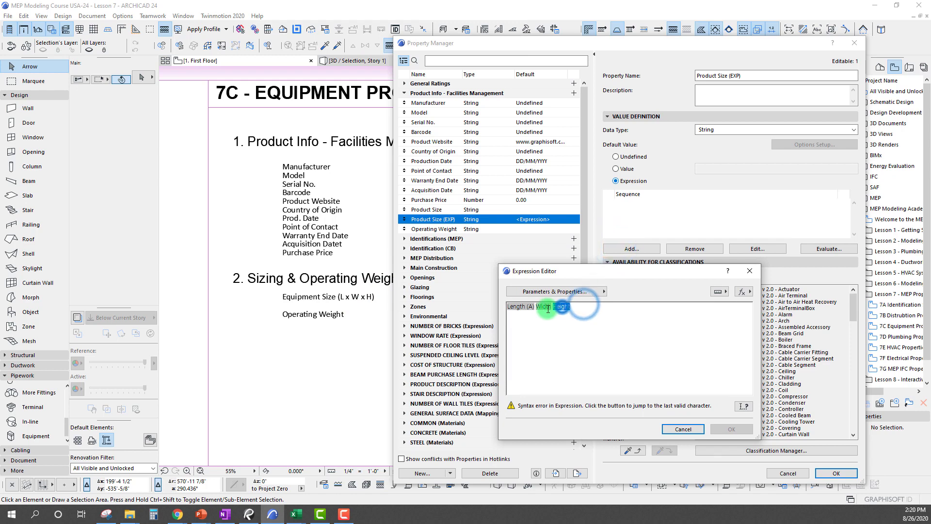
double_click(546, 309)
double_click(519, 307)
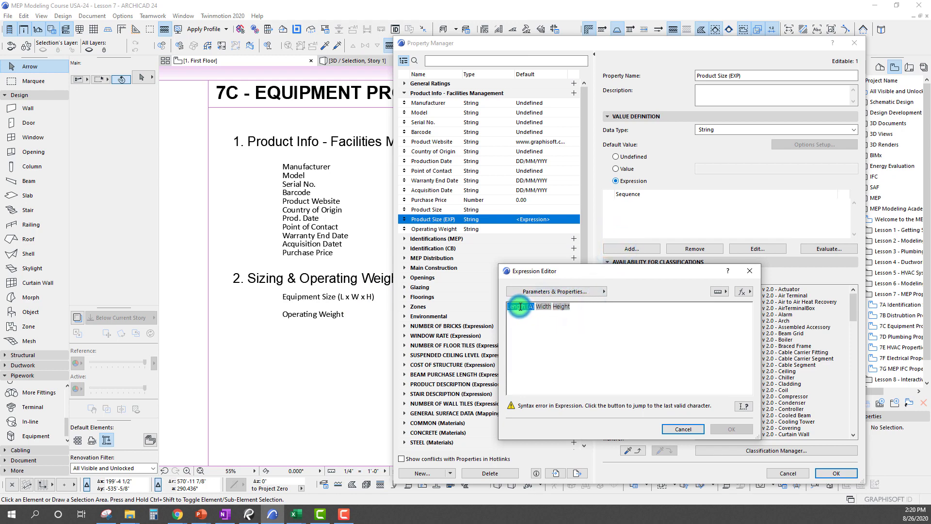
double_click(561, 306)
drag(580, 274, 580, 286)
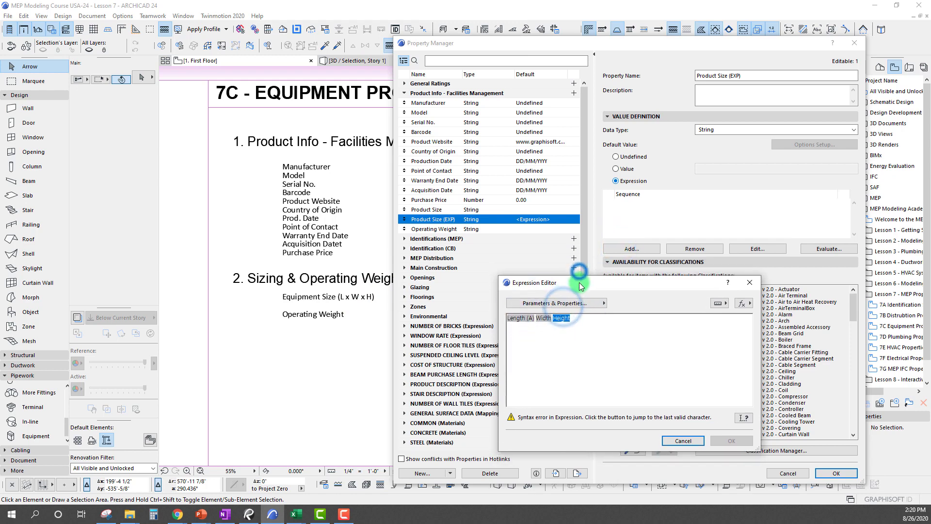
click(604, 339)
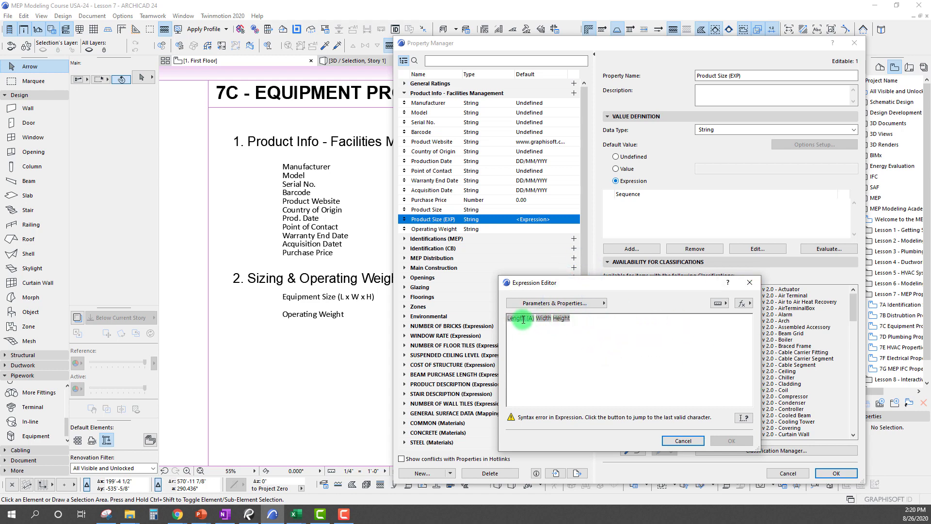
click(561, 318)
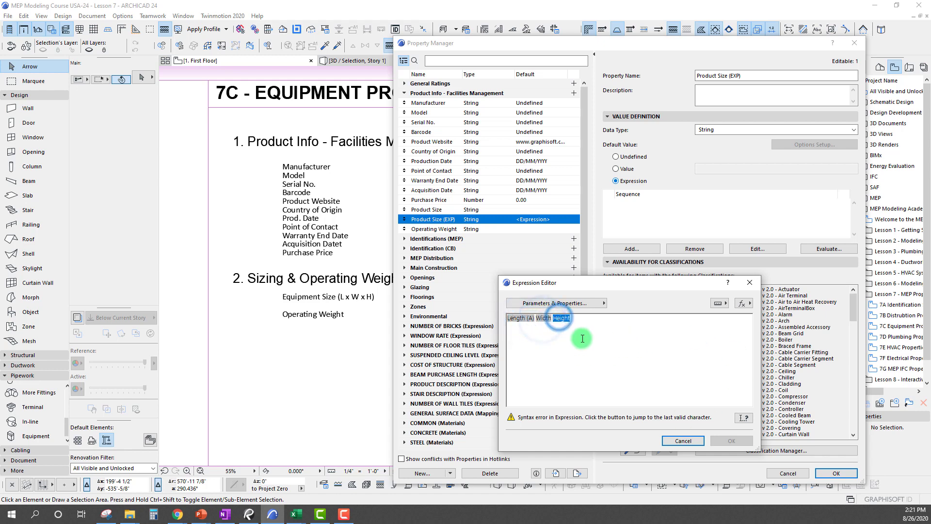
click(561, 319)
click(590, 330)
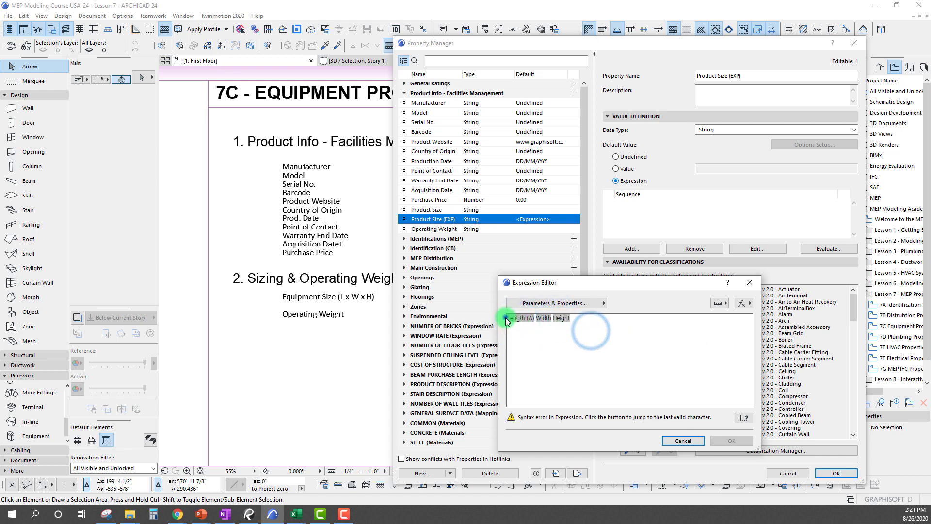
Insert blank lines above the Length (A), Width and Height parameters in the expression
click(505, 317)
click(509, 318)
key(Return)
key(Return)
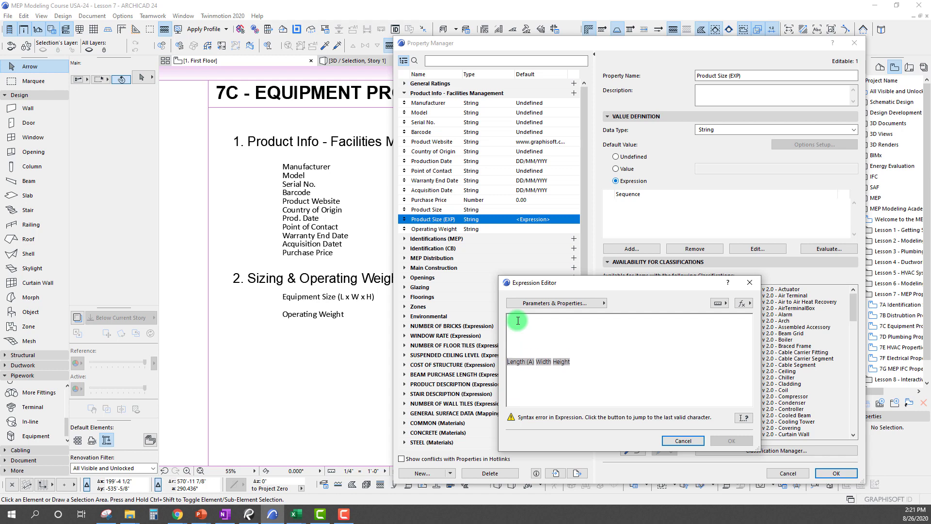
click(602, 367)
click(529, 323)
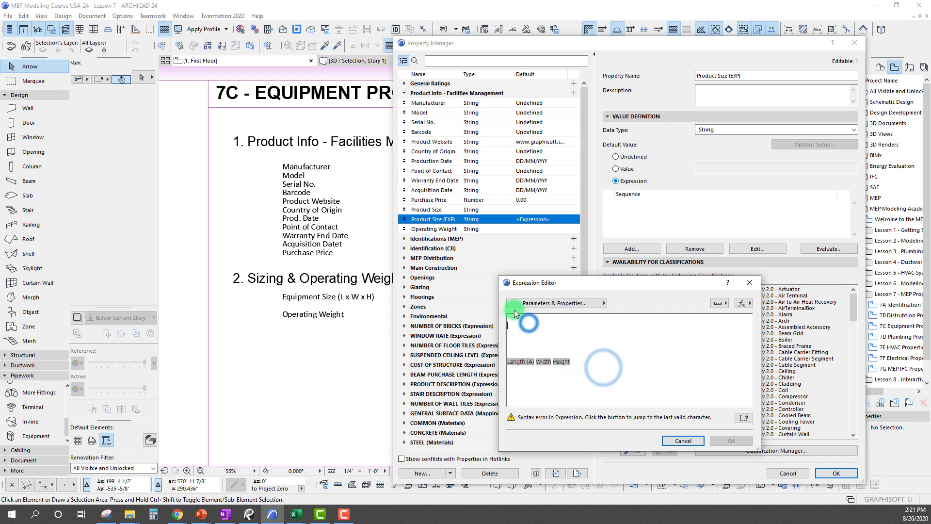
click(522, 361)
click(588, 366)
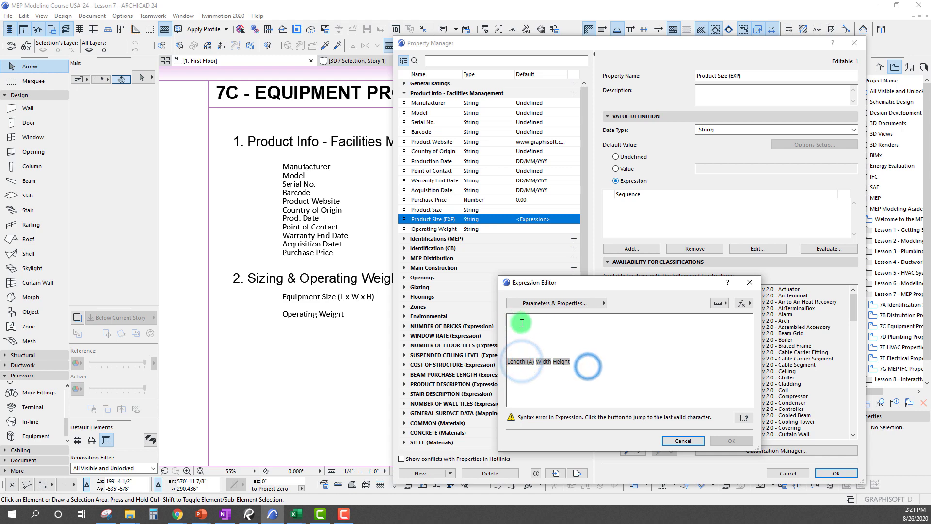
click(522, 322)
click(520, 320)
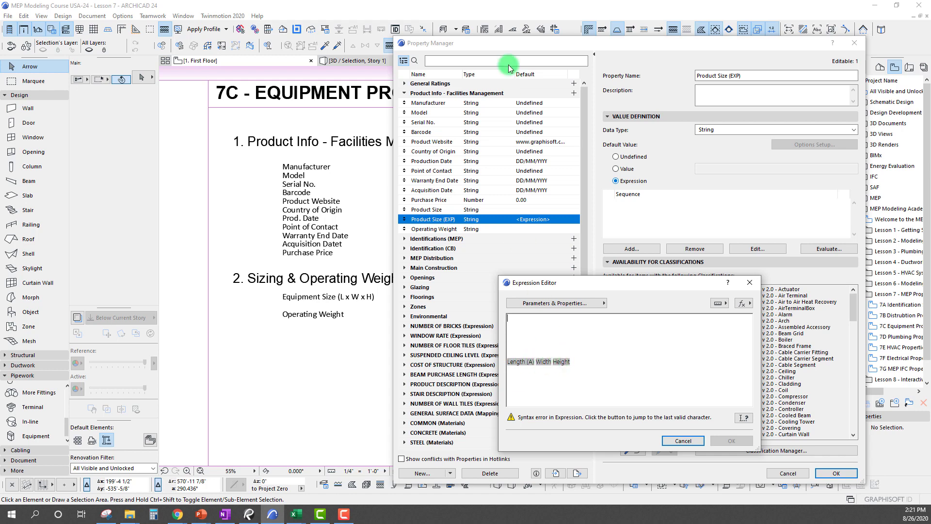
drag(657, 283, 674, 267)
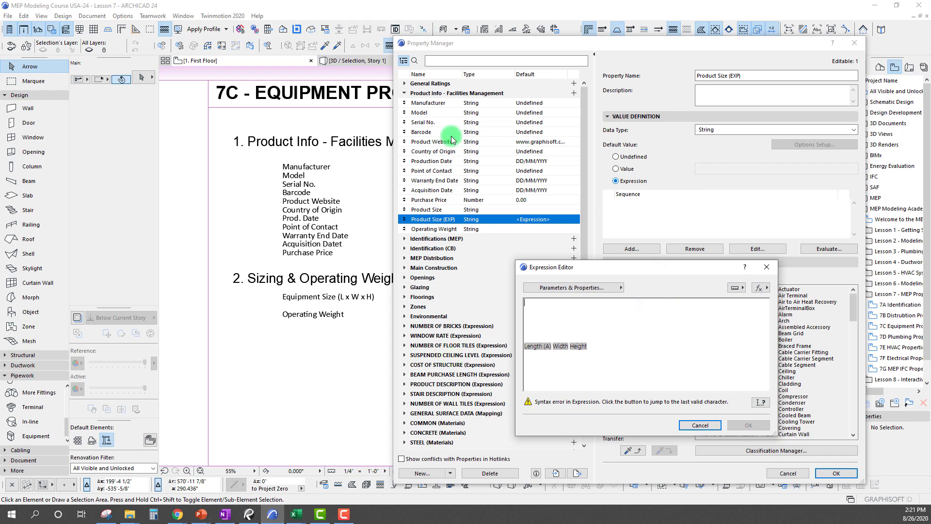
click(564, 347)
click(585, 347)
Insert the Merge strings [CONCAT] text function on the first line of the expression, above the parameters
click(536, 302)
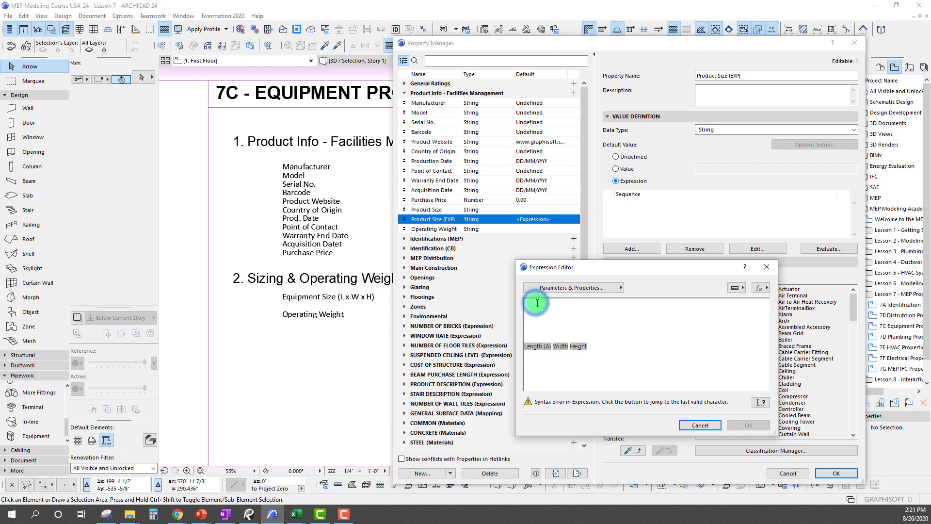
click(759, 288)
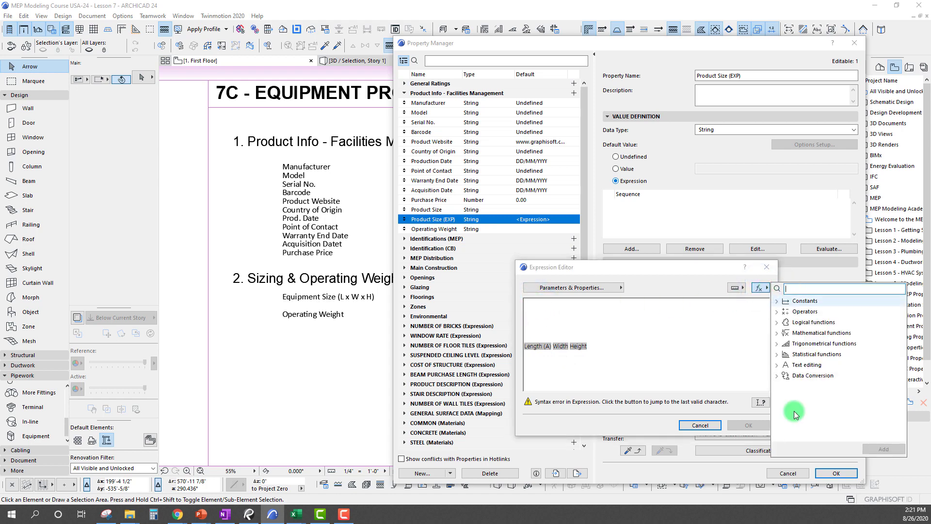
click(776, 368)
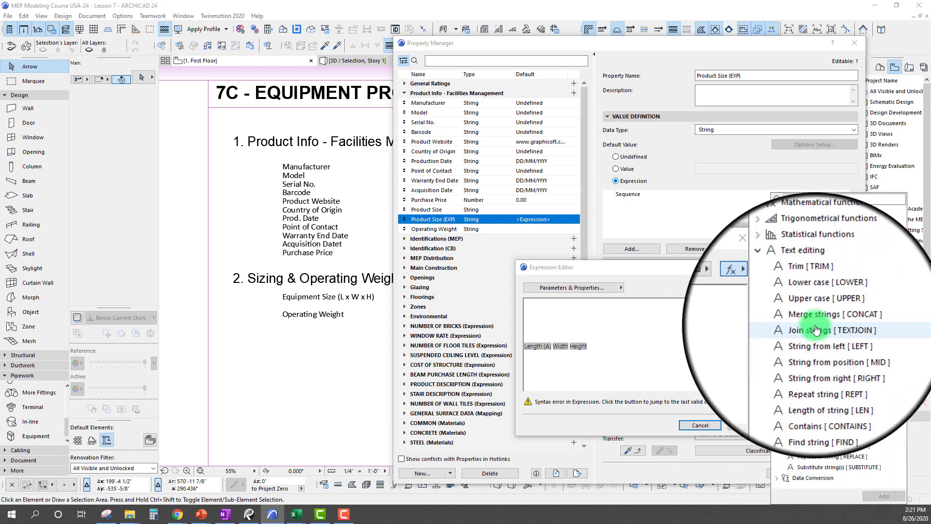
mouse_move(813, 323)
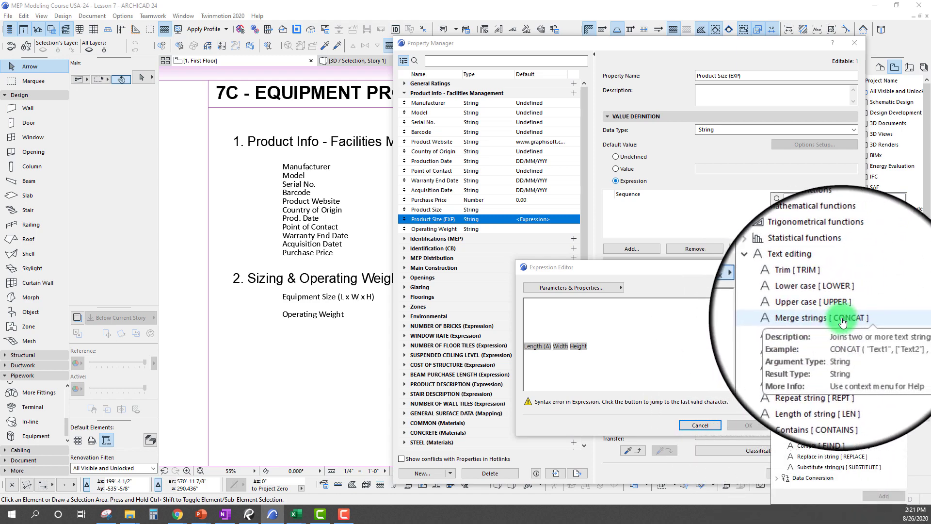
double_click(806, 321)
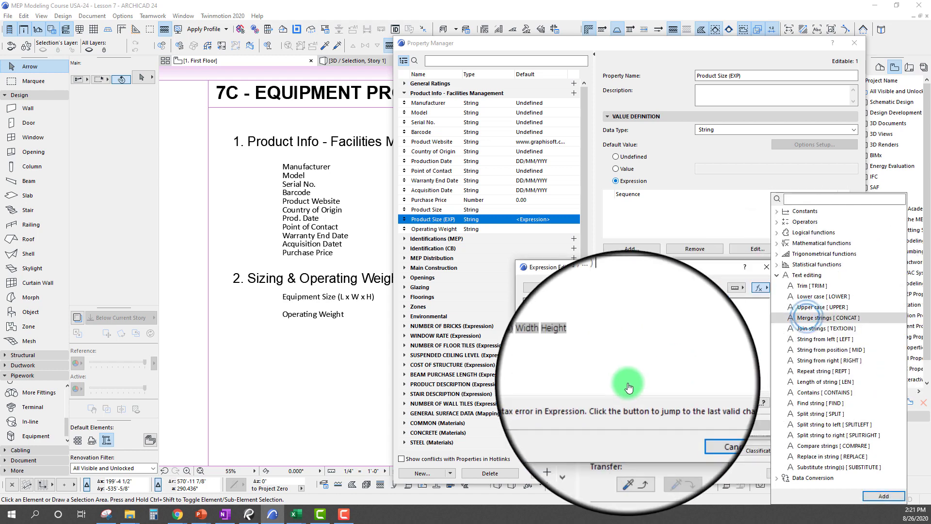
click(644, 329)
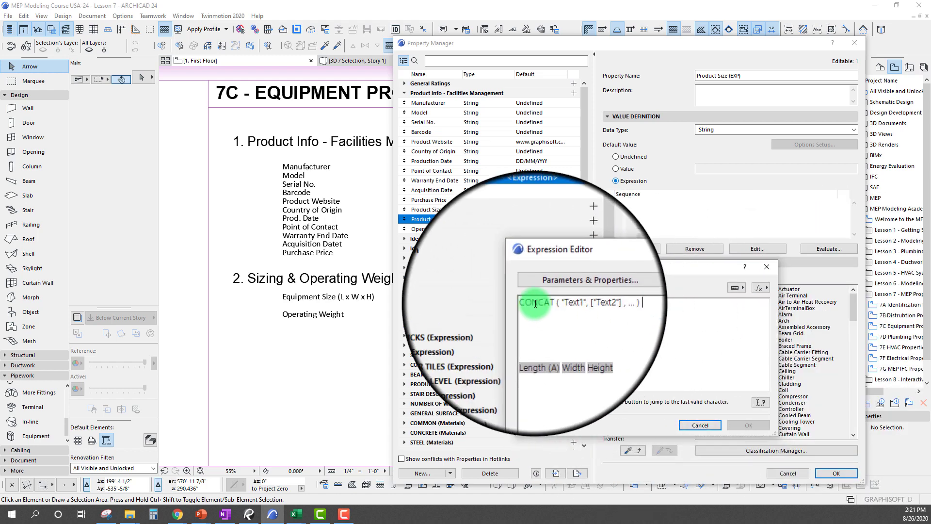
mouse_move(536, 304)
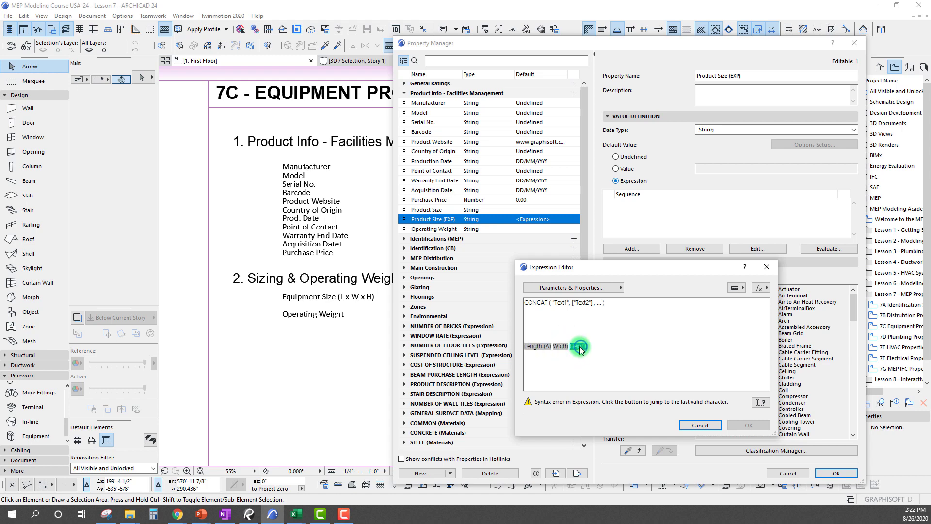
click(535, 346)
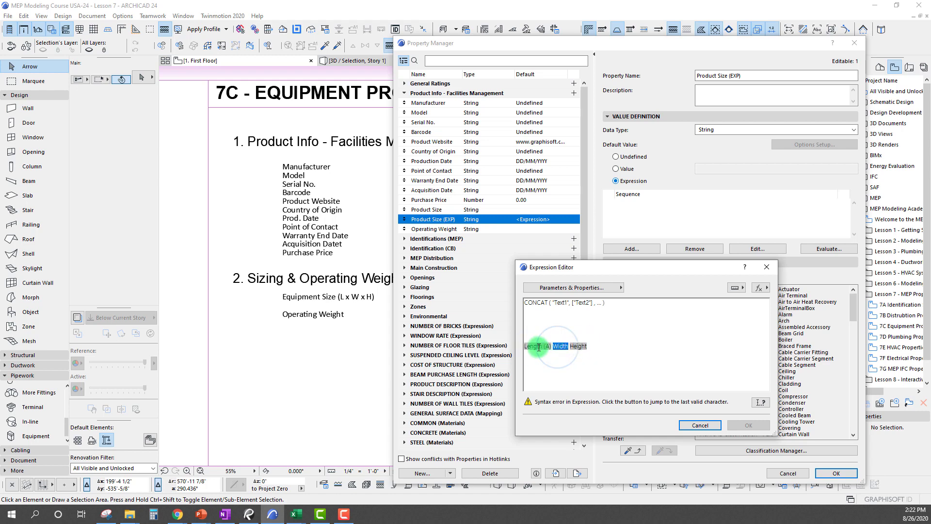
click(578, 346)
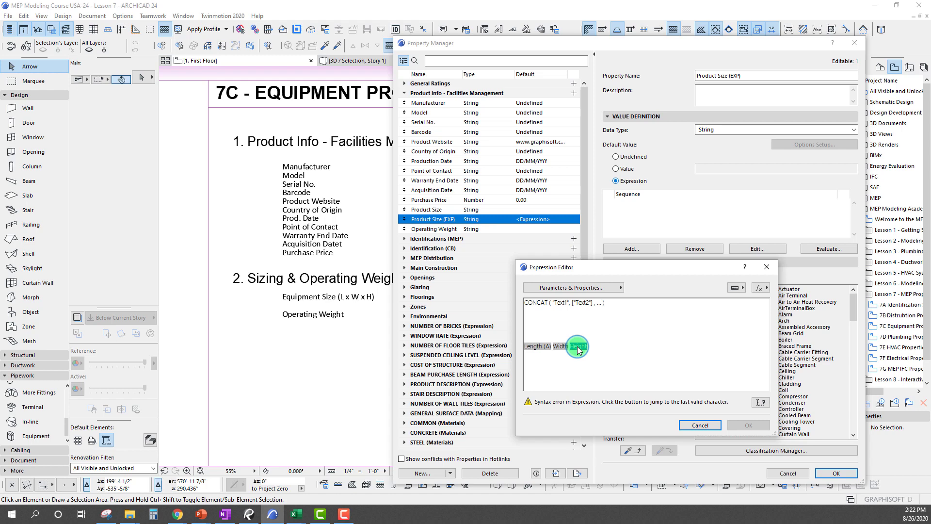
click(538, 347)
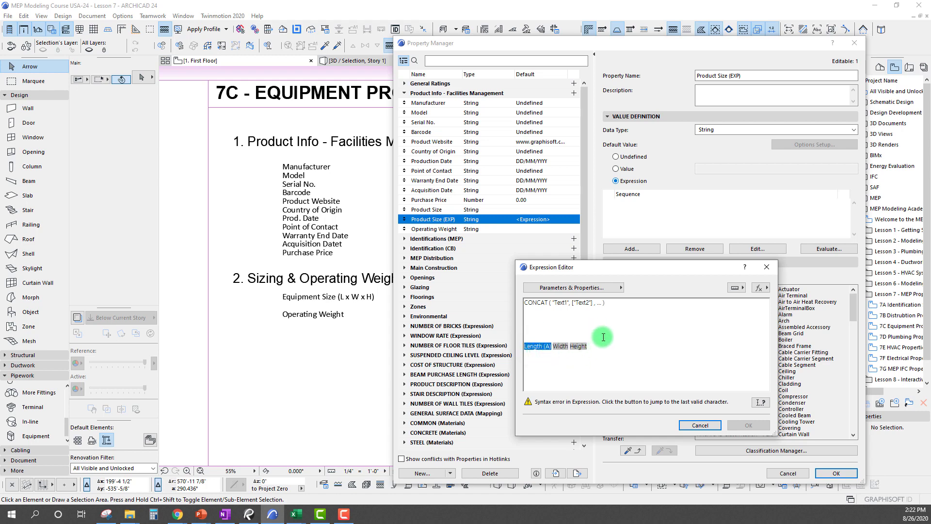
click(549, 326)
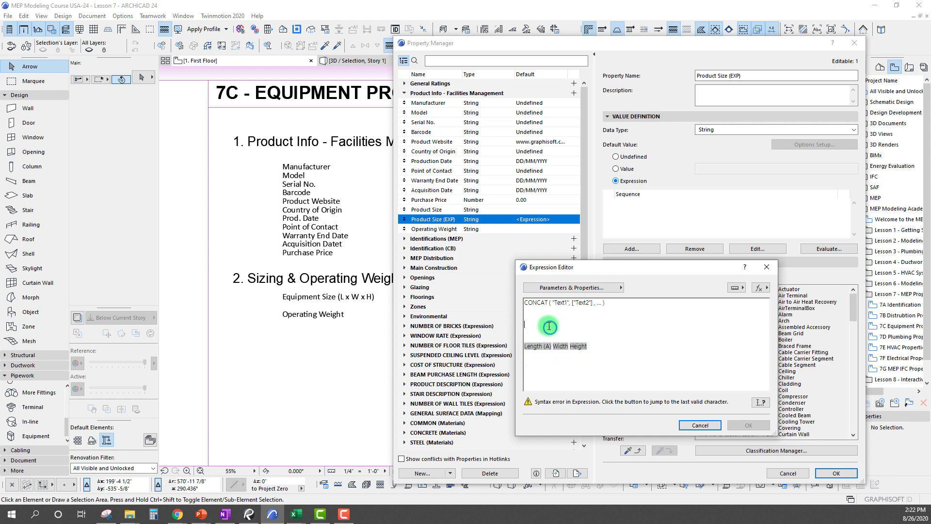
drag(552, 302, 628, 302)
click(538, 303)
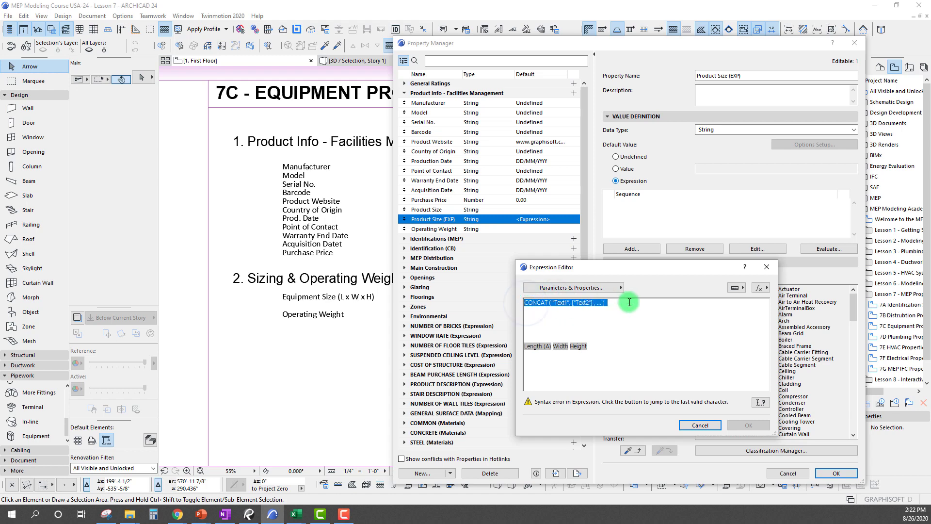
click(629, 302)
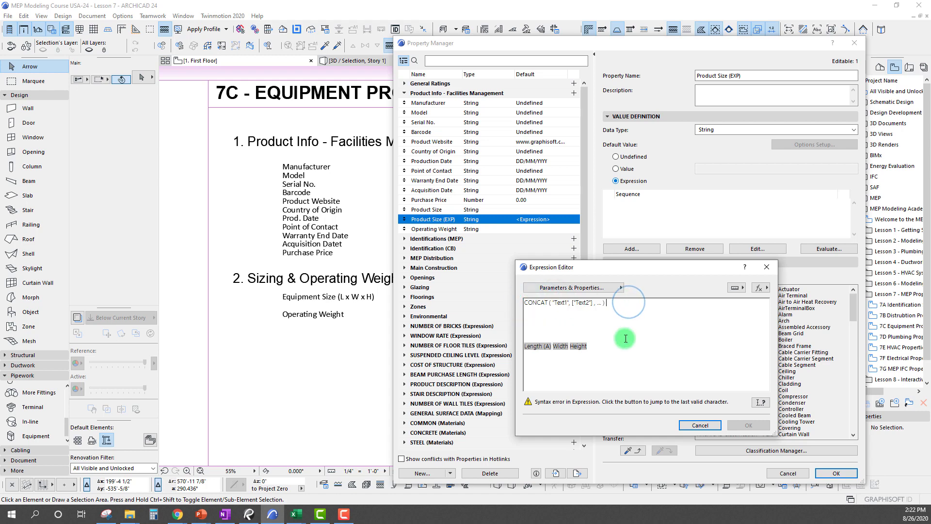
Insert the Convert unit to string [STRCALCUNIT] data conversion function between the CONCAT line and the parameters
click(759, 288)
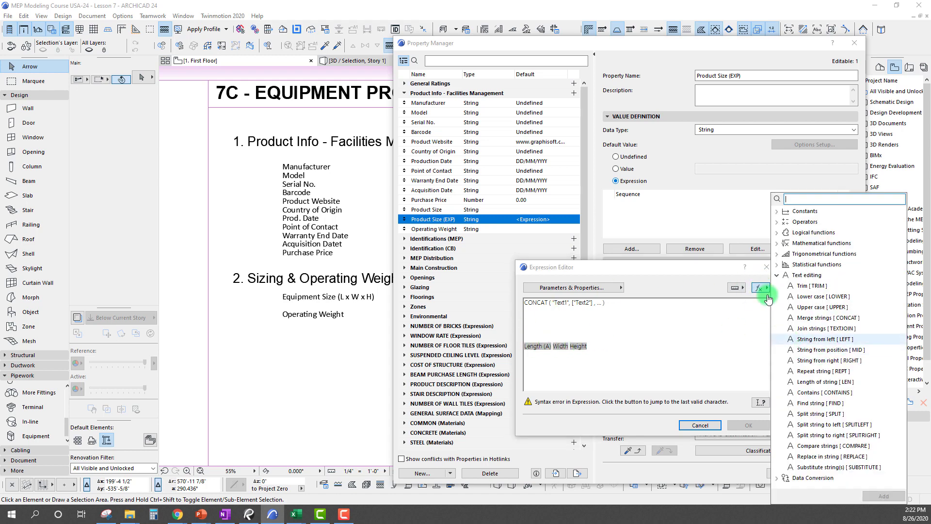
click(775, 275)
click(789, 288)
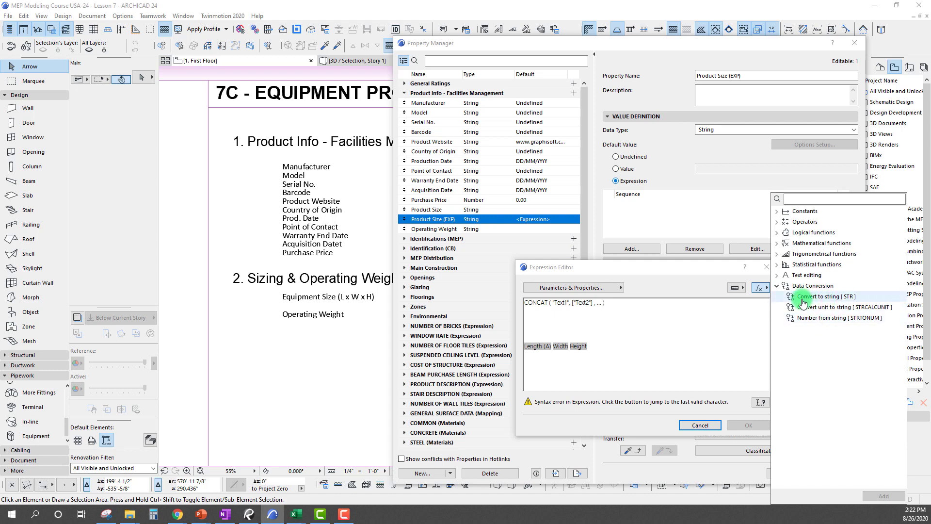
mouse_move(833, 301)
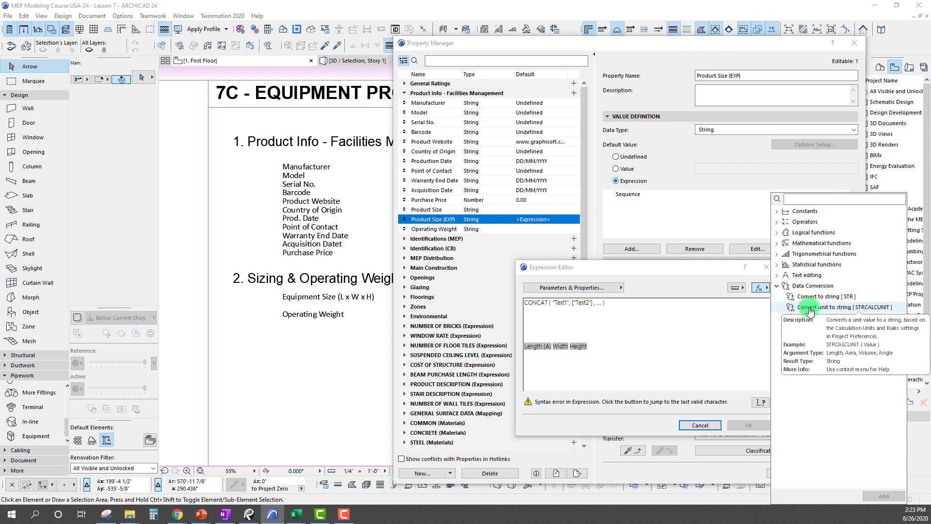
double_click(809, 311)
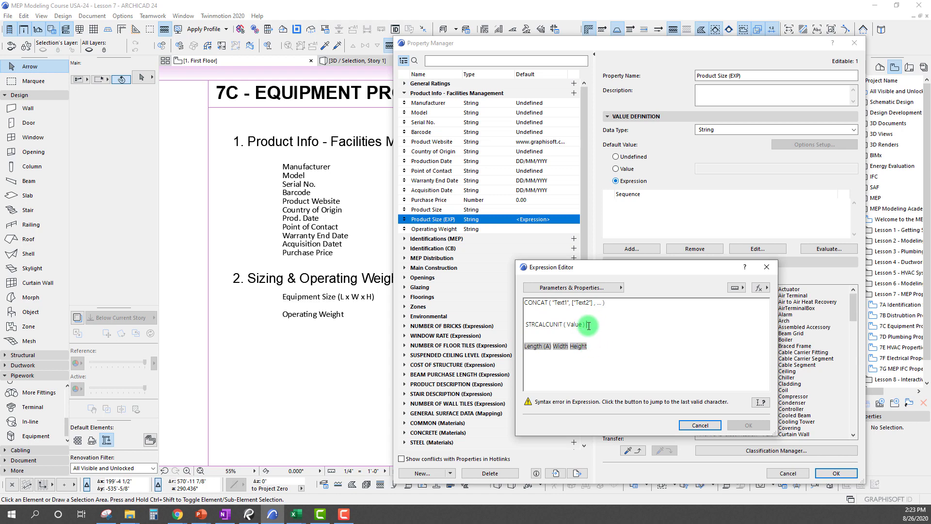
Copy the STRCALCUNIT ( Value ) line twice so that three conversion lines stand below each other
drag(592, 326, 519, 326)
key(ctrl+c)
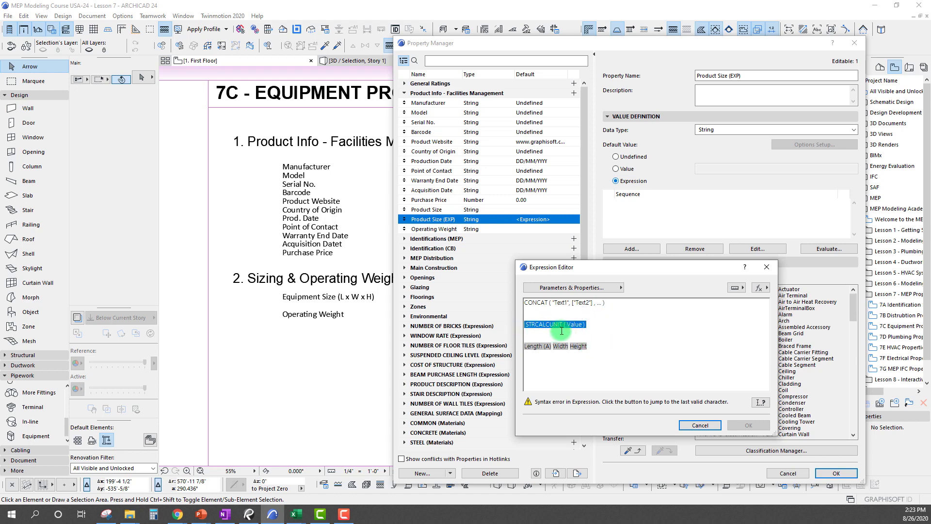
click(591, 325)
key(Return)
key(ctrl+v)
key(Return)
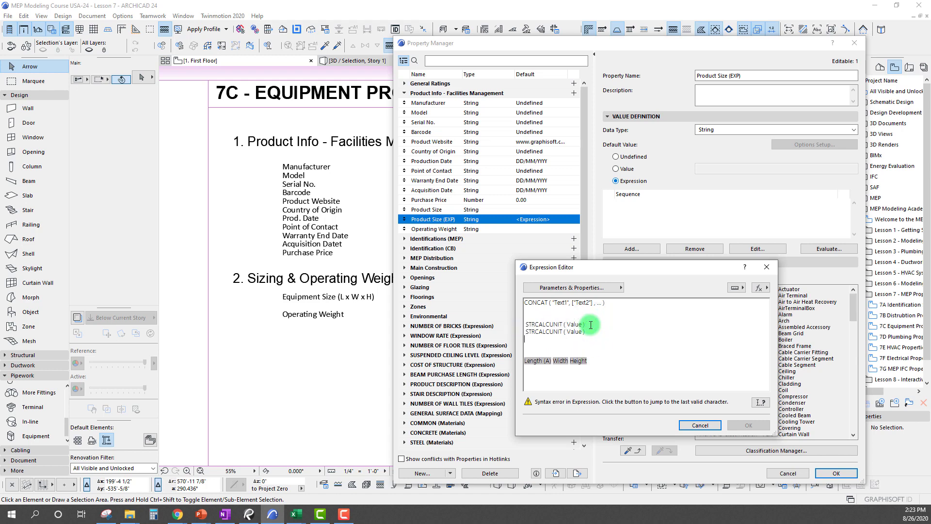
key(ctrl+v)
click(606, 324)
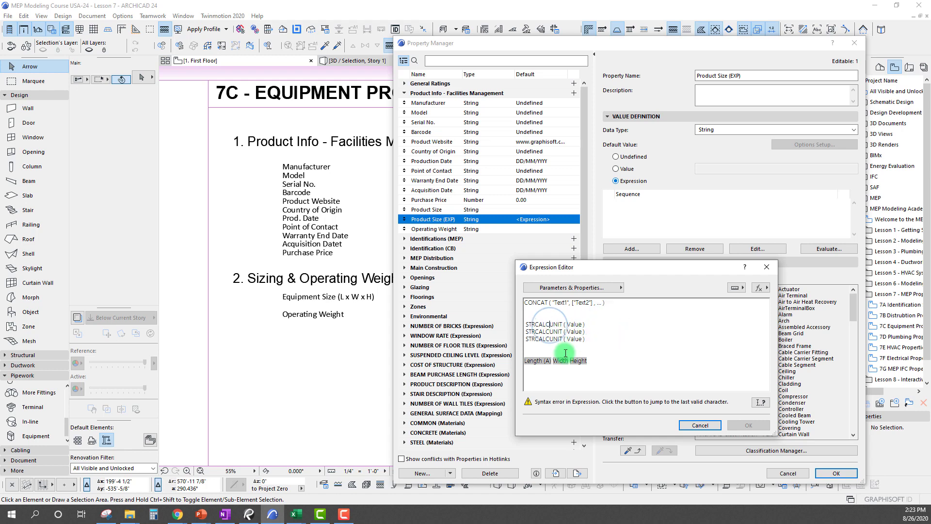
Move the Length (A) parameter into the first STRCALCUNIT function, replacing its Value placeholder
double_click(537, 361)
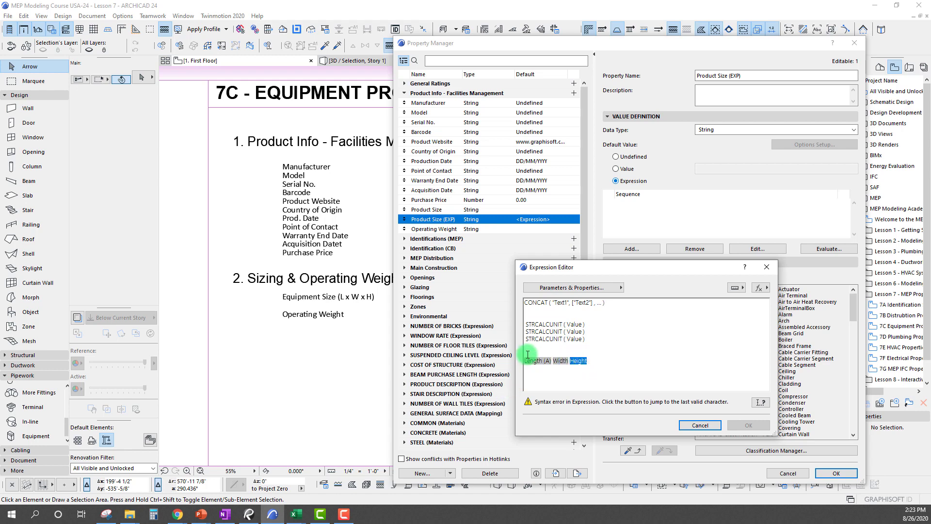
click(534, 359)
click(540, 362)
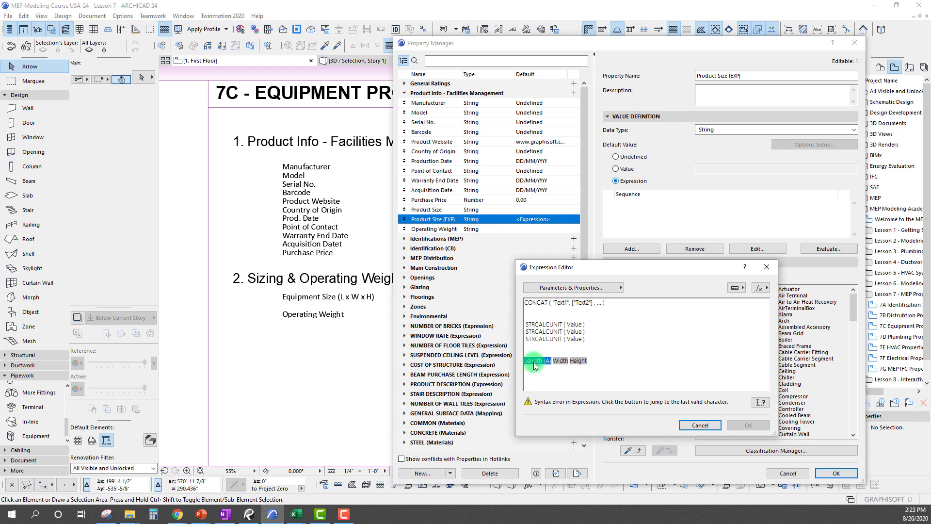
key(Delete)
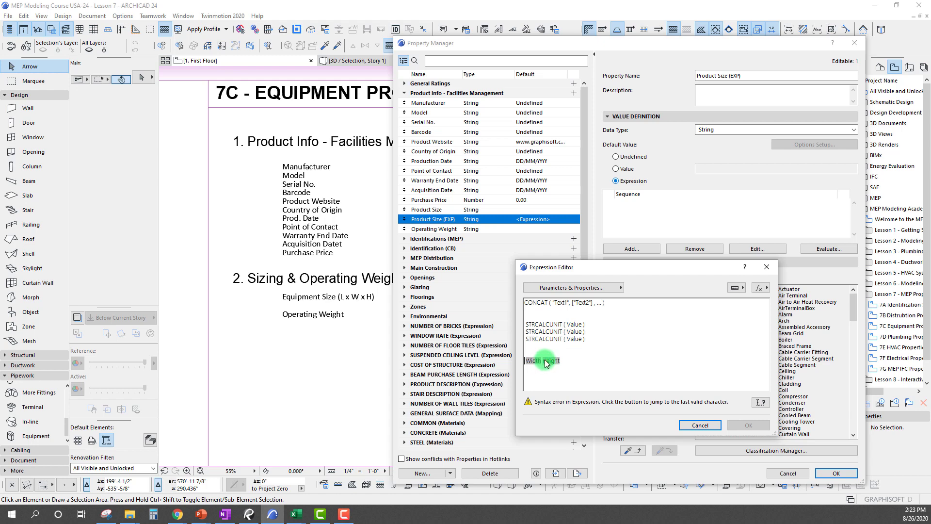
drag(567, 323, 581, 323)
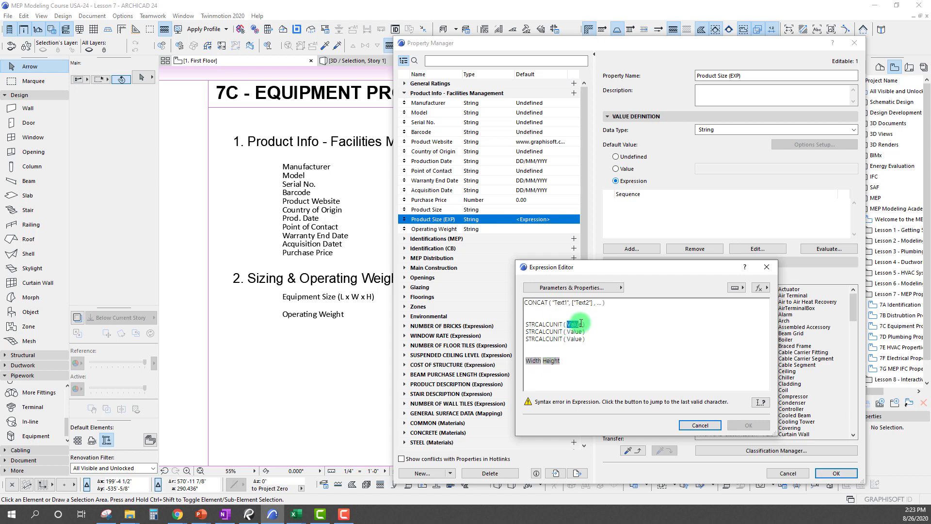
key(ctrl+v)
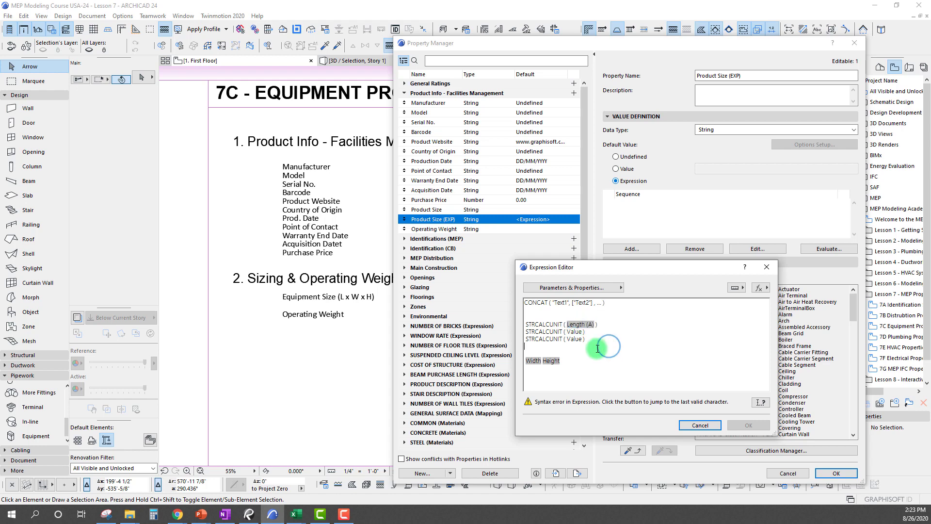
Move the Width parameter into the second STRCALCUNIT function in place of its Value placeholder
click(533, 361)
key(ctrl+x)
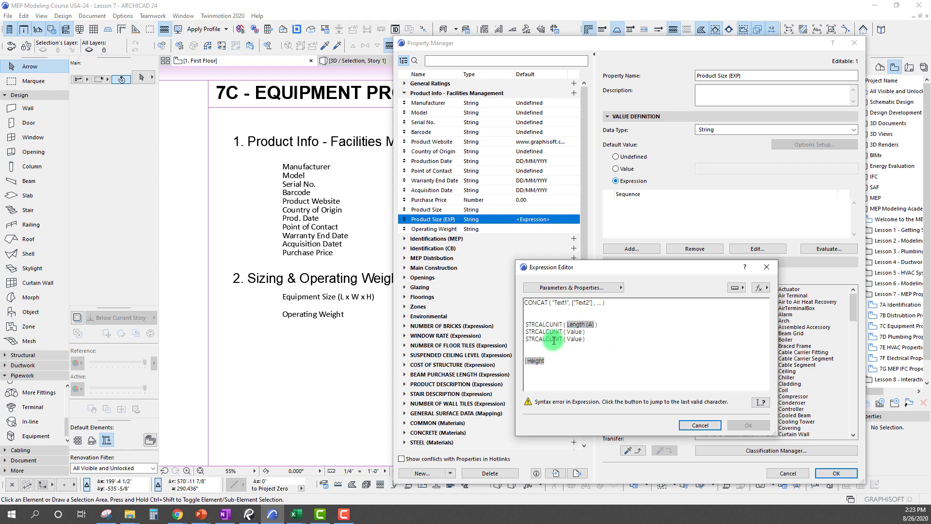
click(566, 331)
key(ctrl+v)
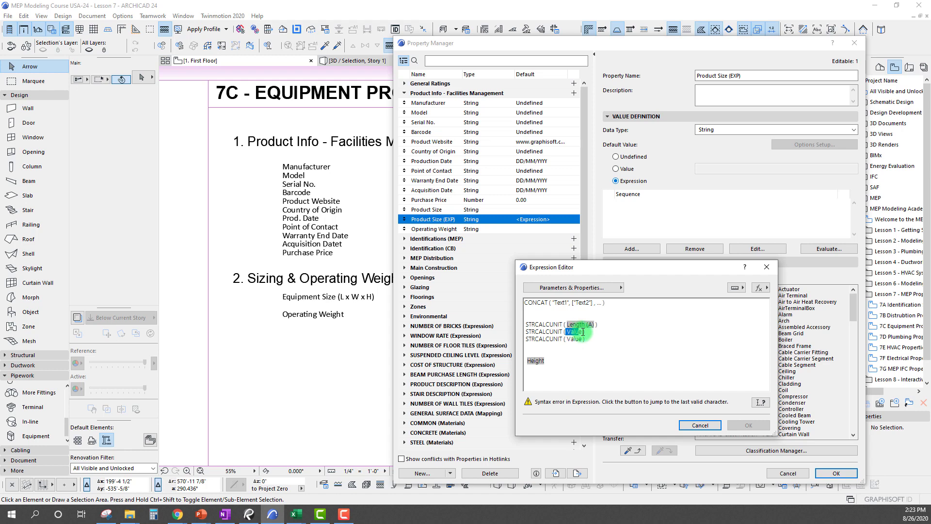
click(602, 349)
Move the Height parameter into the third STRCALCUNIT function in place of its Value placeholder
click(535, 362)
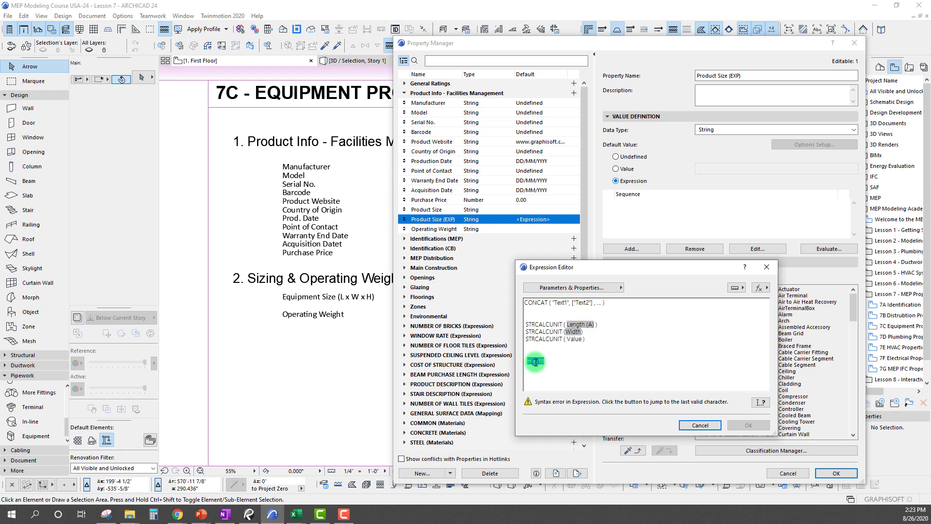
key(ctrl+x)
click(564, 339)
key(ctrl+v)
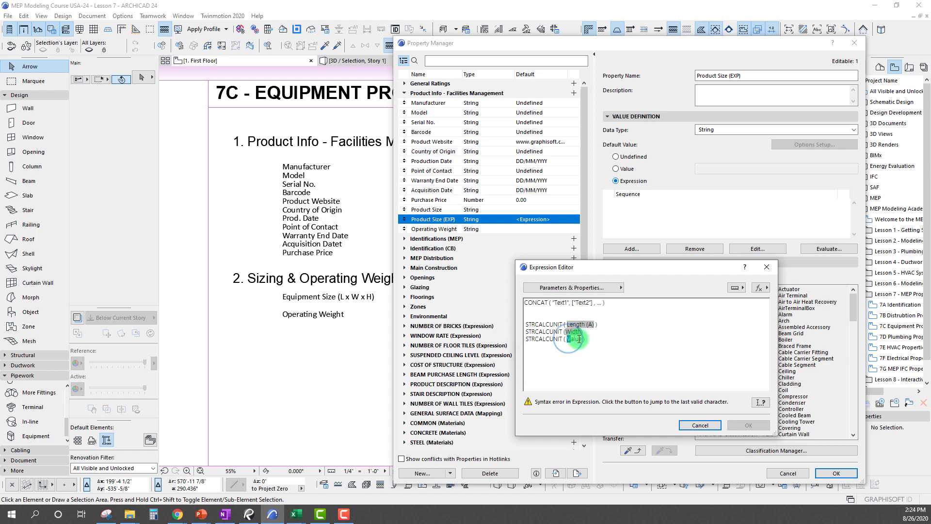
click(606, 344)
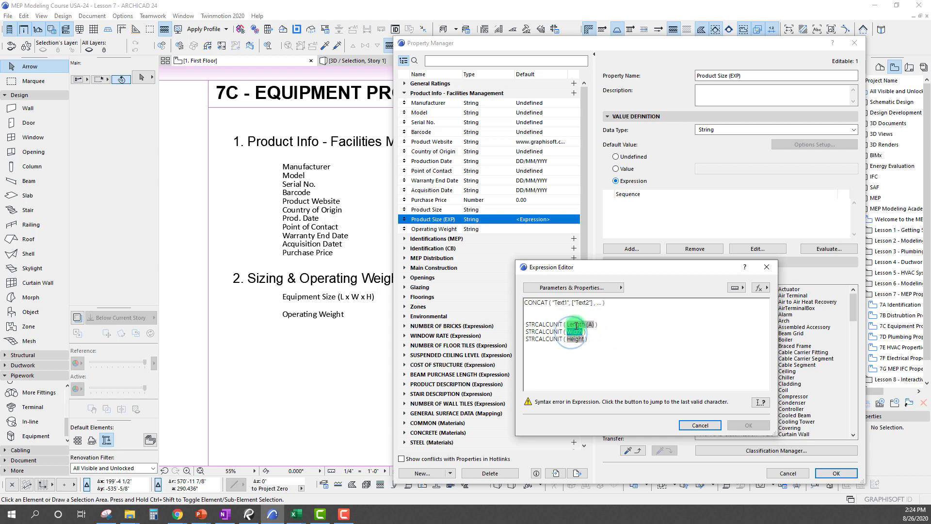
click(613, 338)
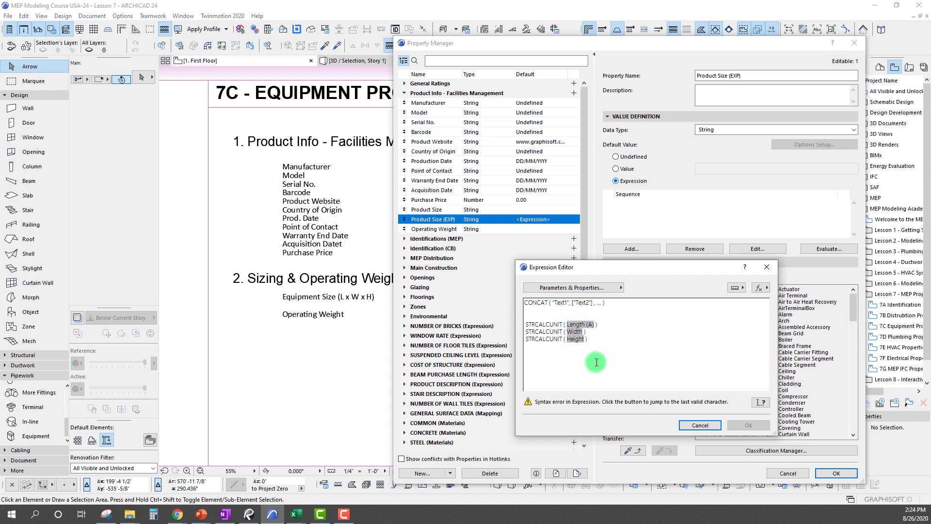
Move the STRCALCUNIT ( Length (A) ) conversion into the CONCAT function, replacing the "Text1" placeholder
drag(600, 324, 525, 323)
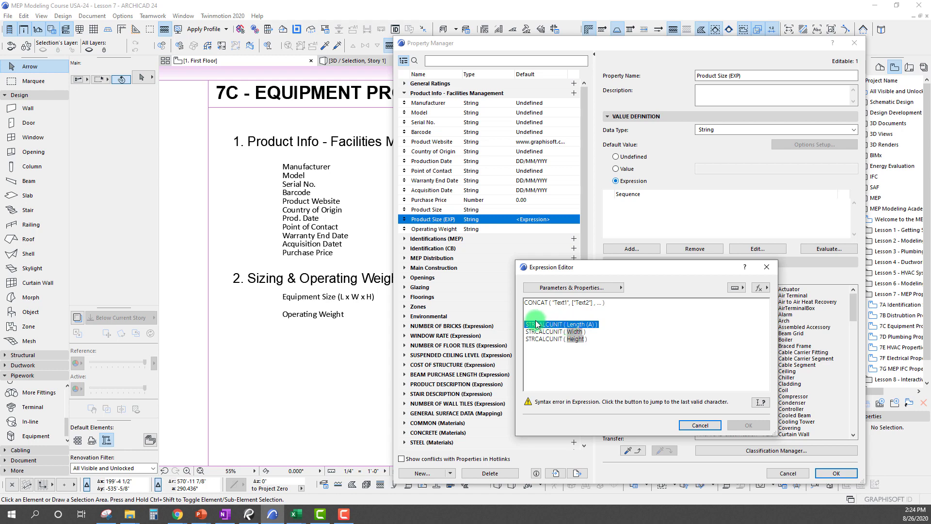
key(ctrl+x)
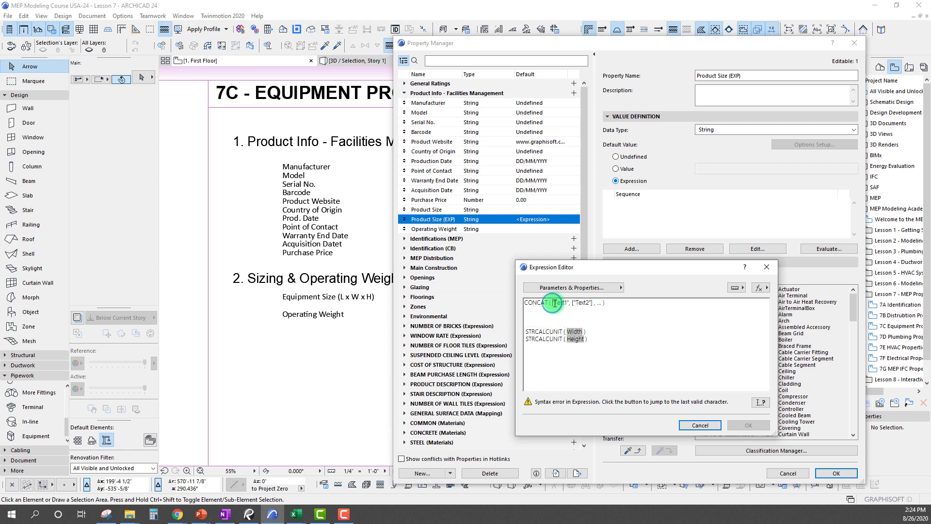
drag(554, 303, 569, 304)
key(ctrl+v)
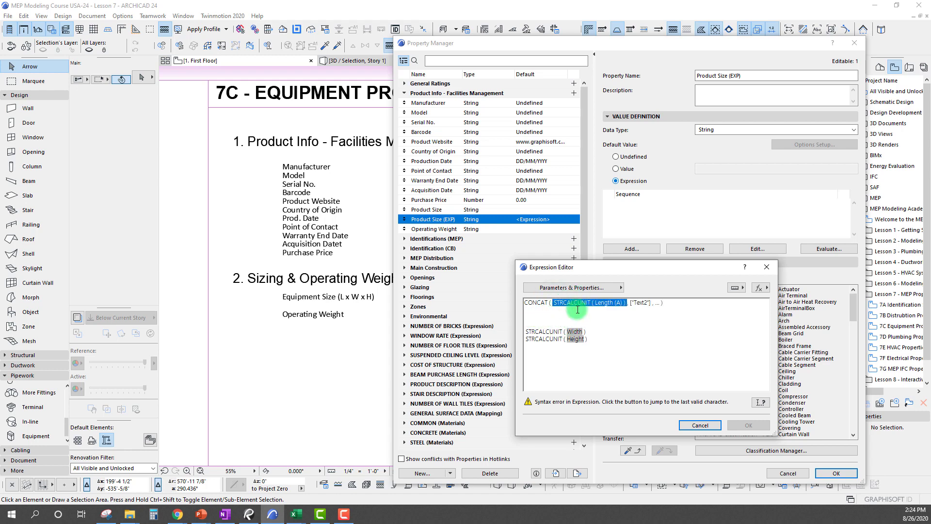
click(618, 321)
Move the STRCALCUNIT ( Width ) conversion into the CONCAT function, replacing the "Text2" placeholder
click(527, 331)
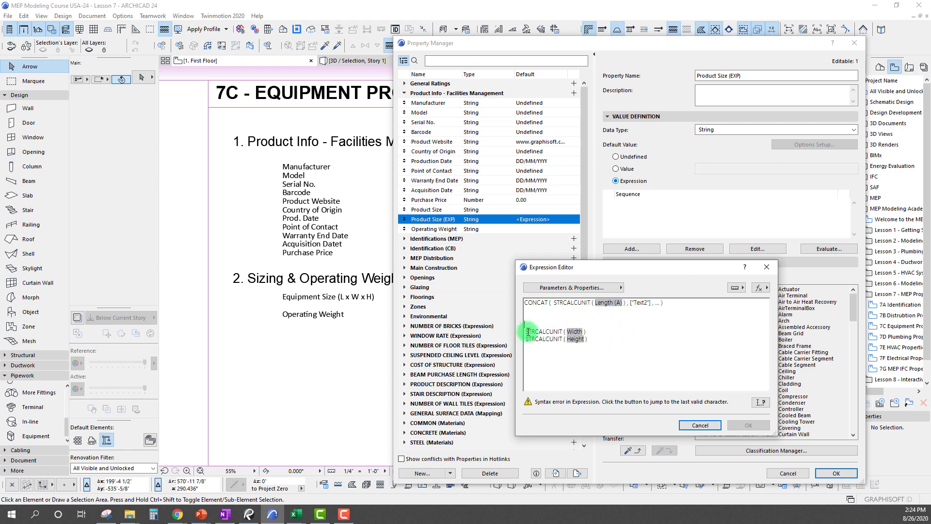
drag(528, 331, 590, 332)
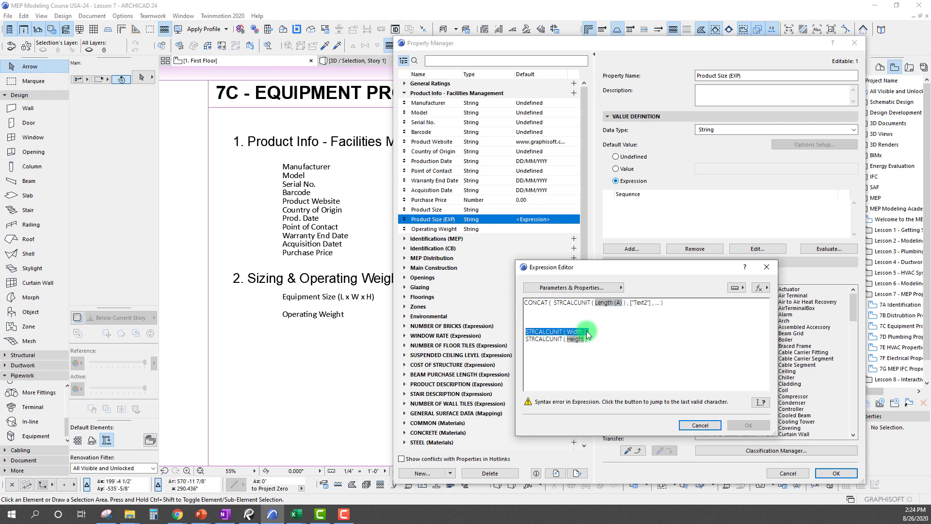
key(ctrl+x)
drag(629, 302, 650, 302)
key(ctrl+v)
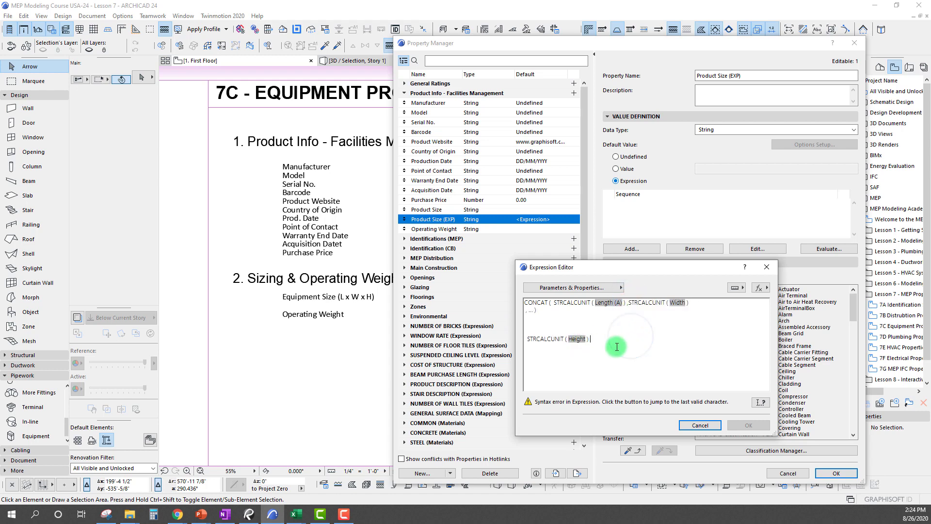
Move the STRCALCUNIT ( Height ) conversion into the CONCAT function as its third argument, replacing the "..." placeholder
drag(527, 338, 593, 338)
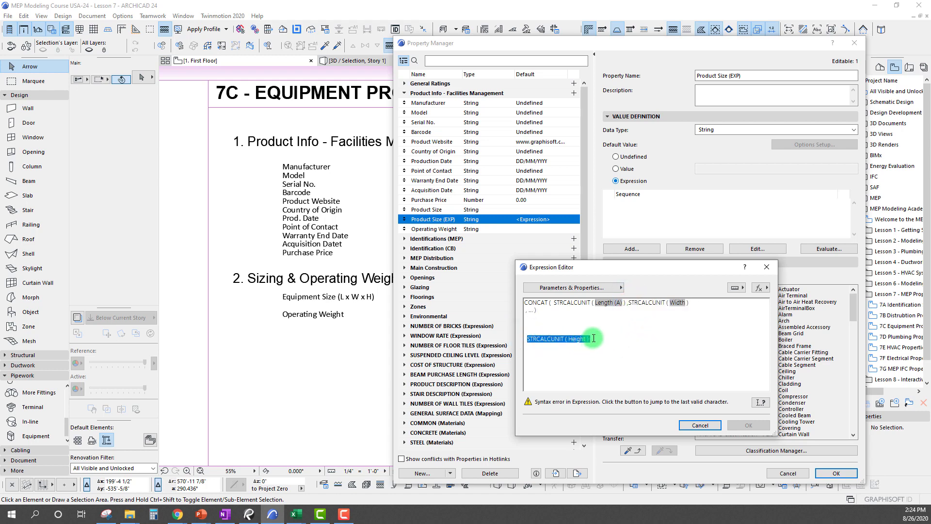
key(ctrl+x)
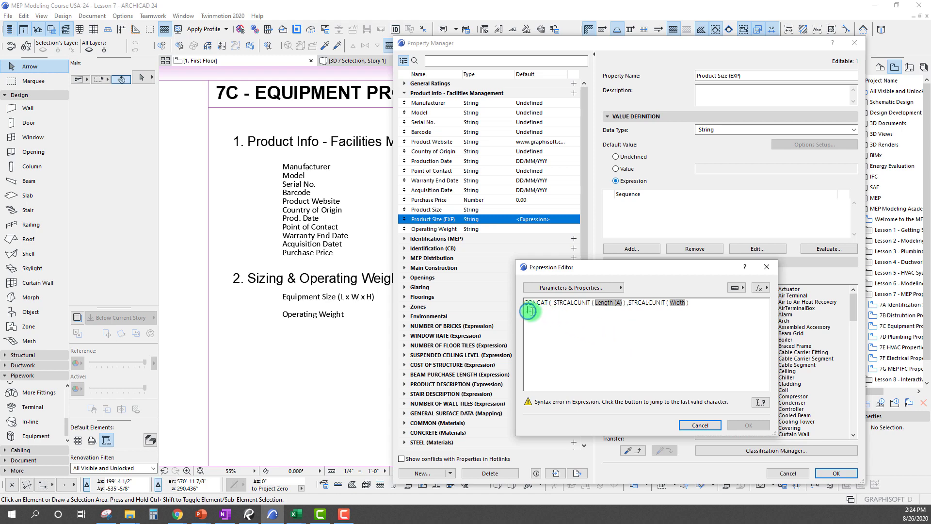
drag(527, 310, 535, 310)
key(ctrl+v)
click(611, 337)
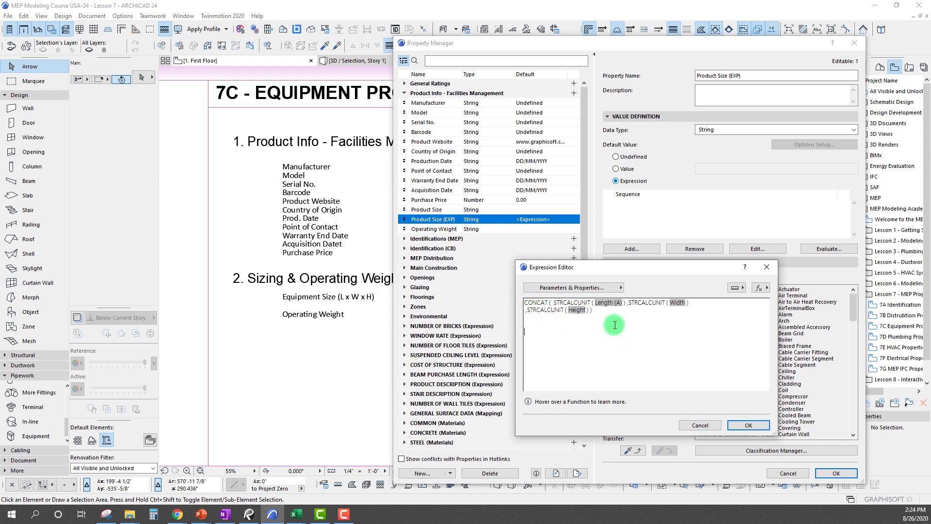
Accept the CONCAT expression for Product Size (EXP) and save the property changes
drag(635, 267, 593, 259)
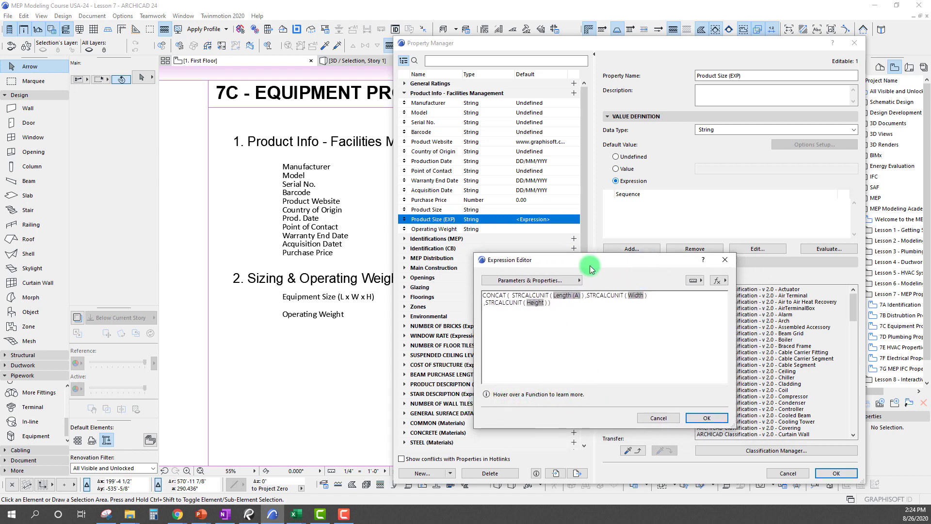
drag(590, 265, 590, 252)
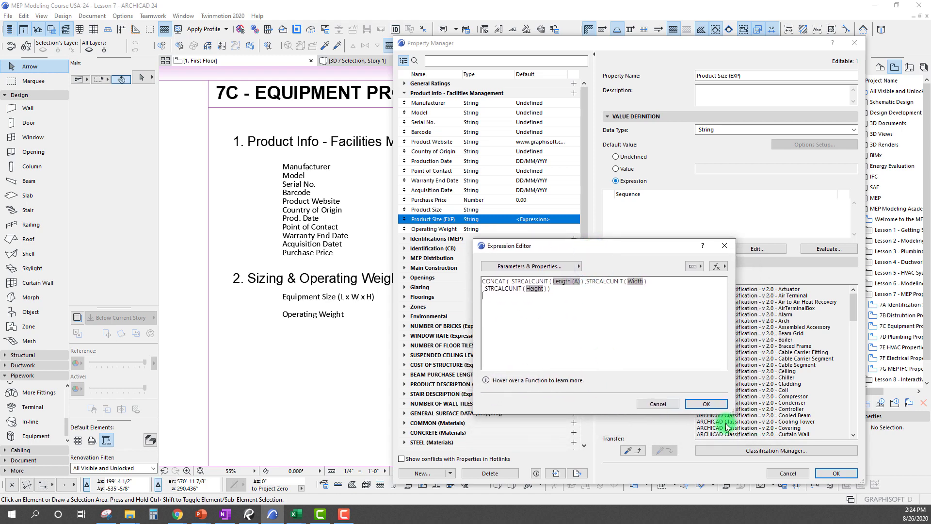
click(709, 405)
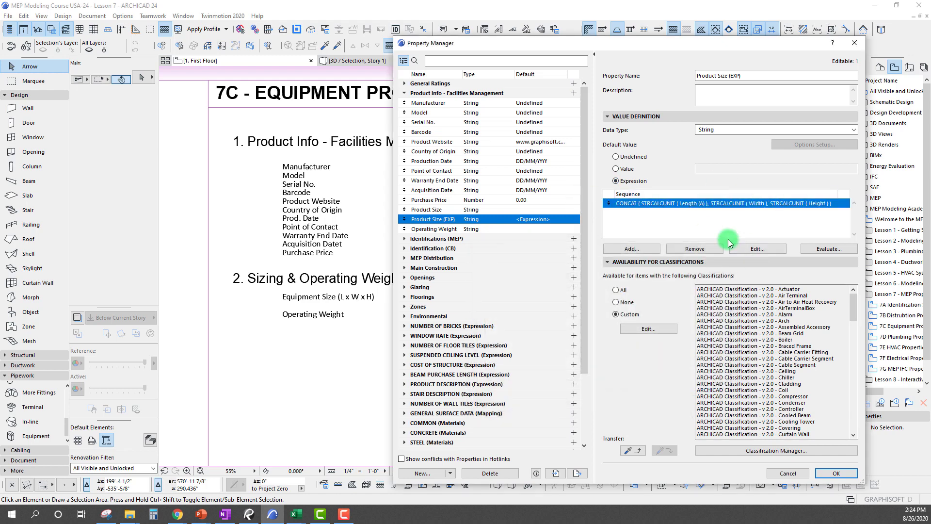
click(834, 474)
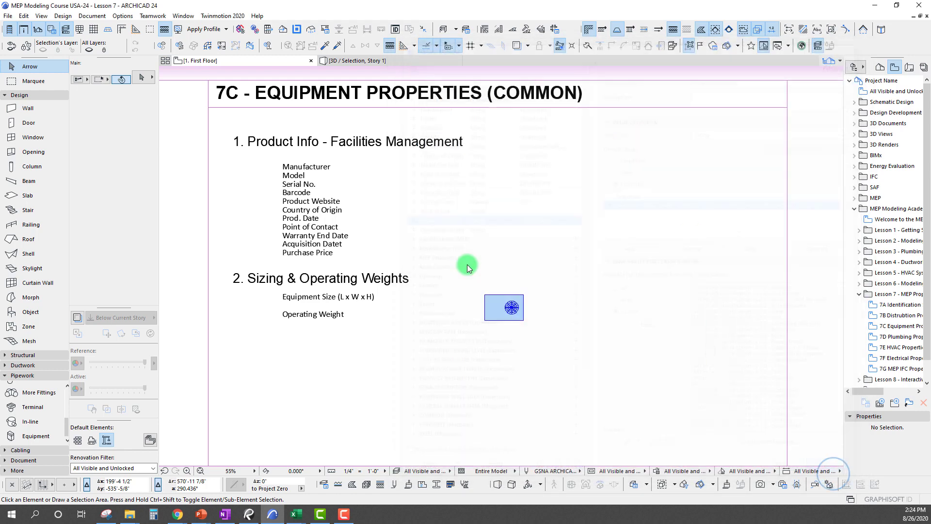
Select the gas fired rooftop unit on the plan and examine its evaluated Product Size (EXP) property value
click(518, 297)
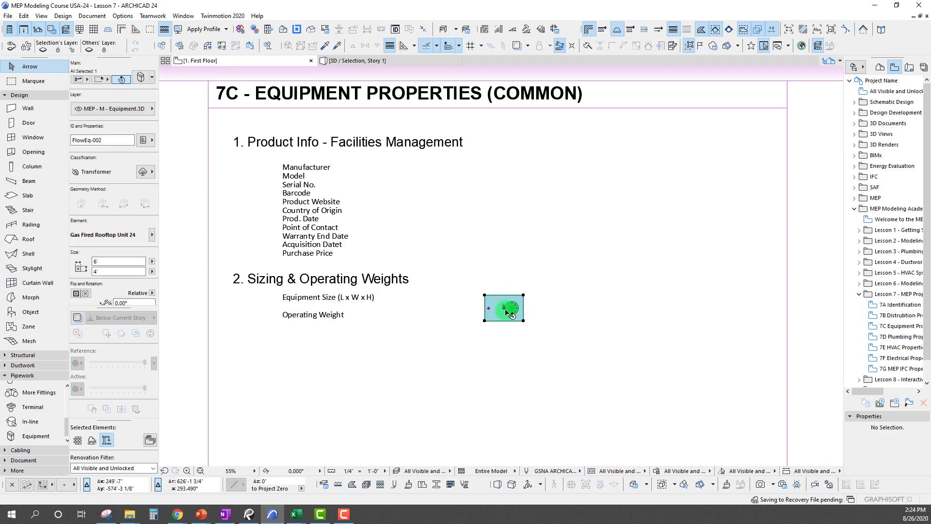
scroll(517, 298, up, 5)
scroll(499, 261, down, 2)
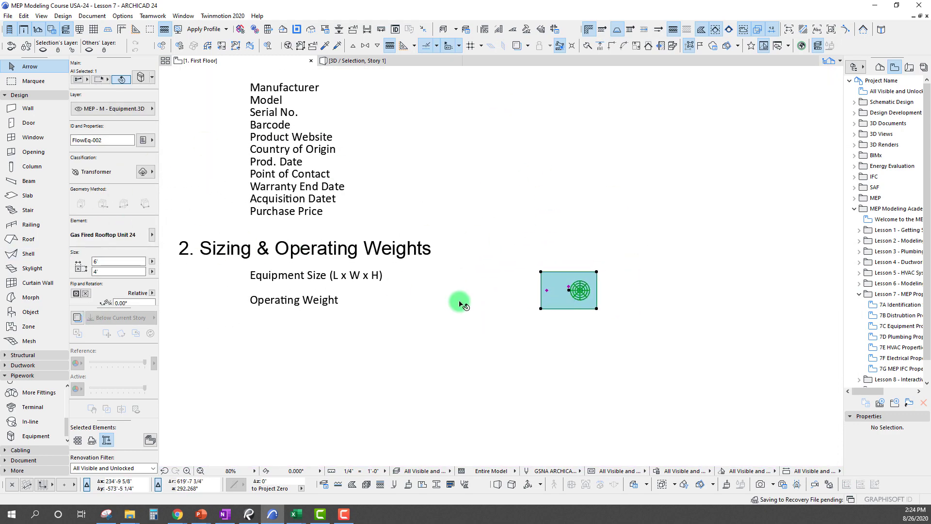
click(149, 141)
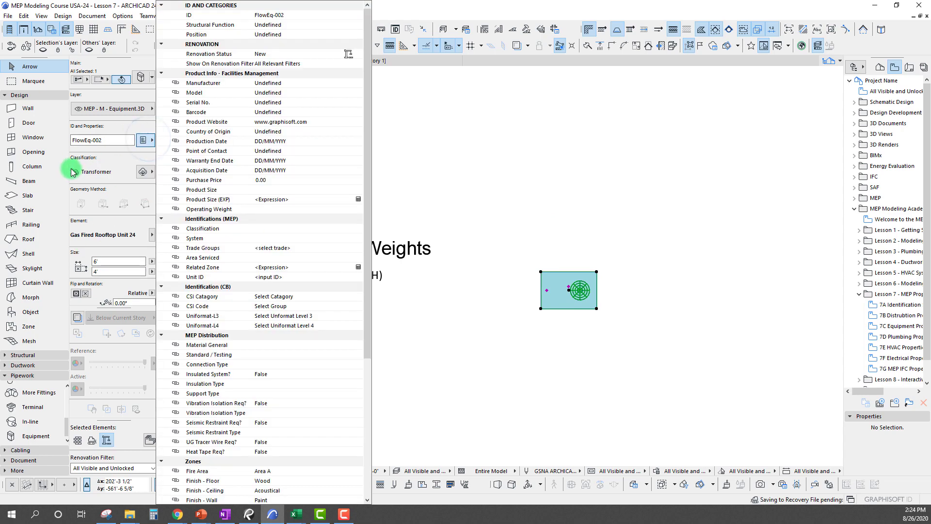
click(358, 199)
click(311, 200)
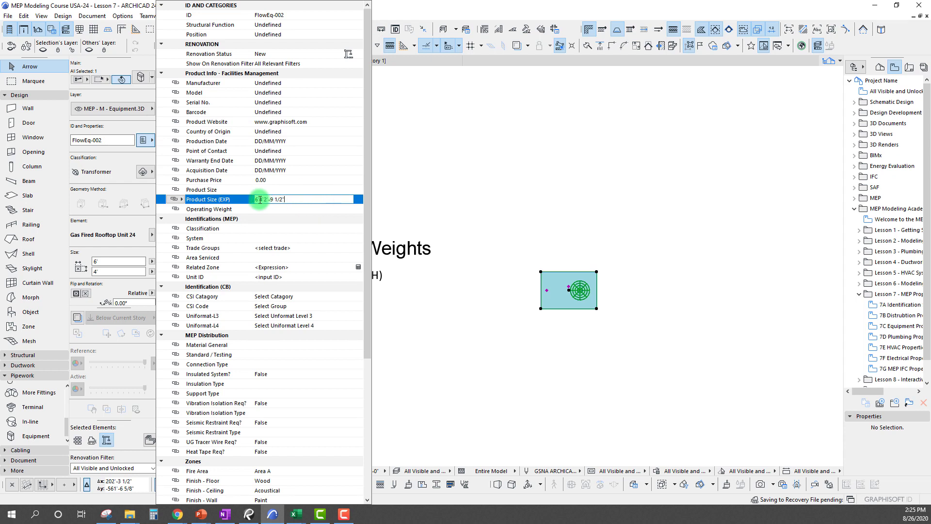
drag(292, 200, 241, 201)
click(260, 199)
click(296, 200)
click(502, 206)
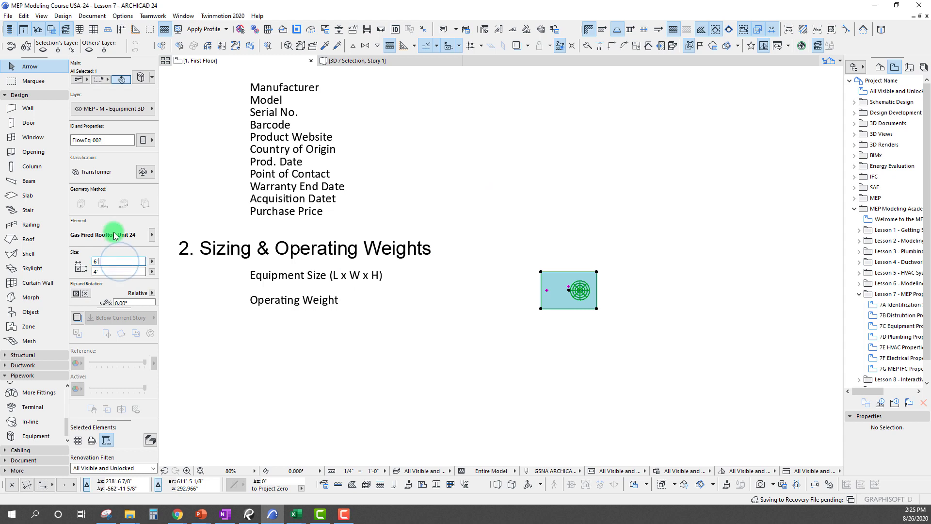
Check the rooftop unit's length, width and height settings against the evaluated product size
scroll(121, 252, down, 3)
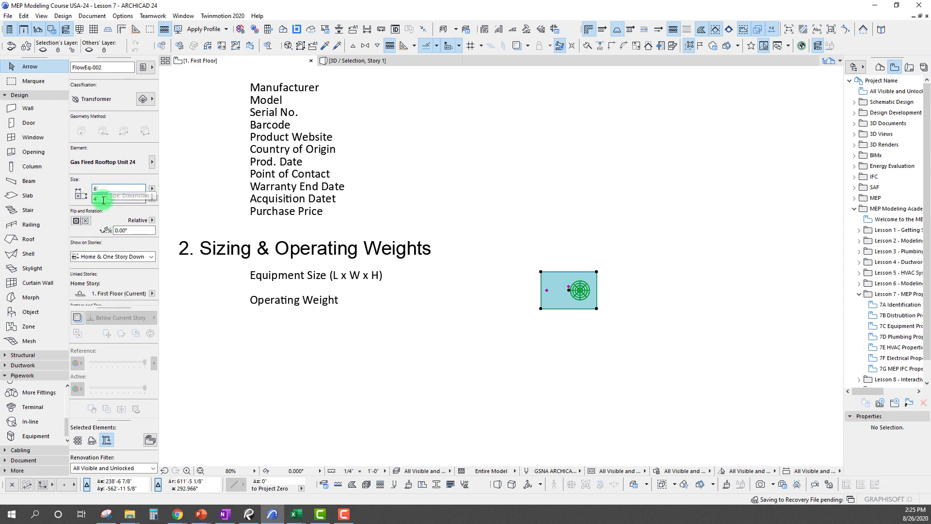
scroll(102, 203, down, 1)
scroll(102, 203, down, 4)
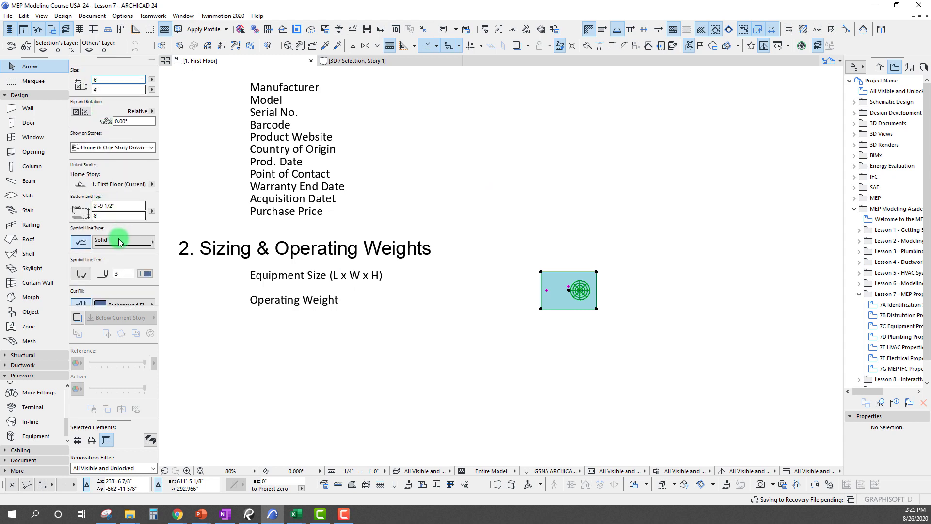
click(121, 205)
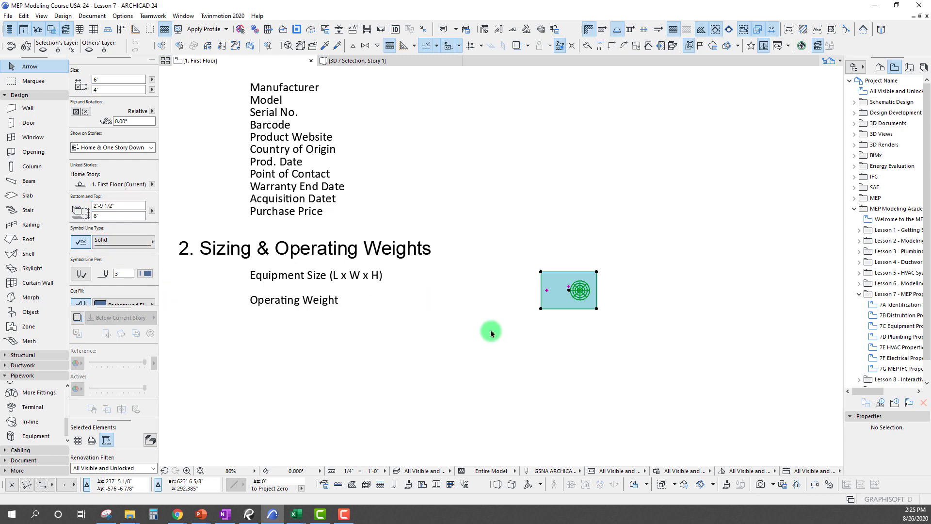
Reopen the Product Size (EXP) property's CONCAT expression for editing and review its function and arguments
click(123, 17)
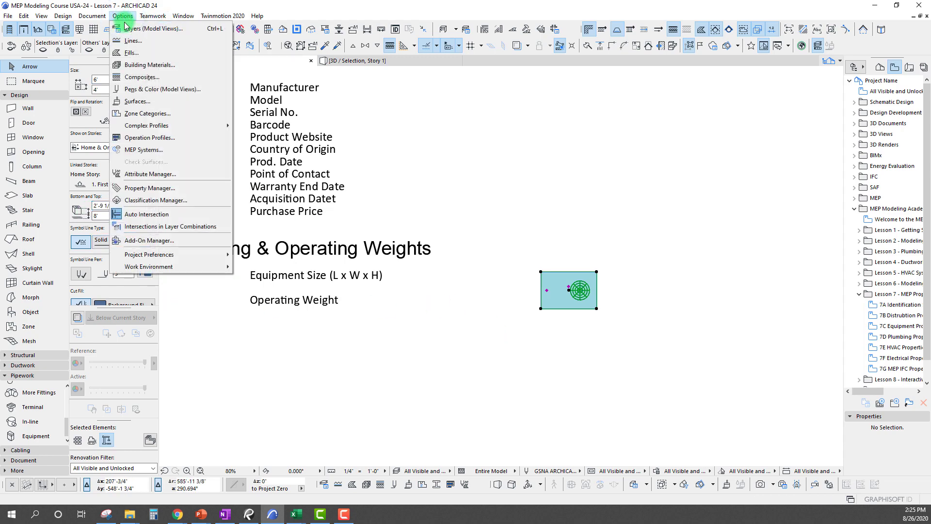
click(167, 189)
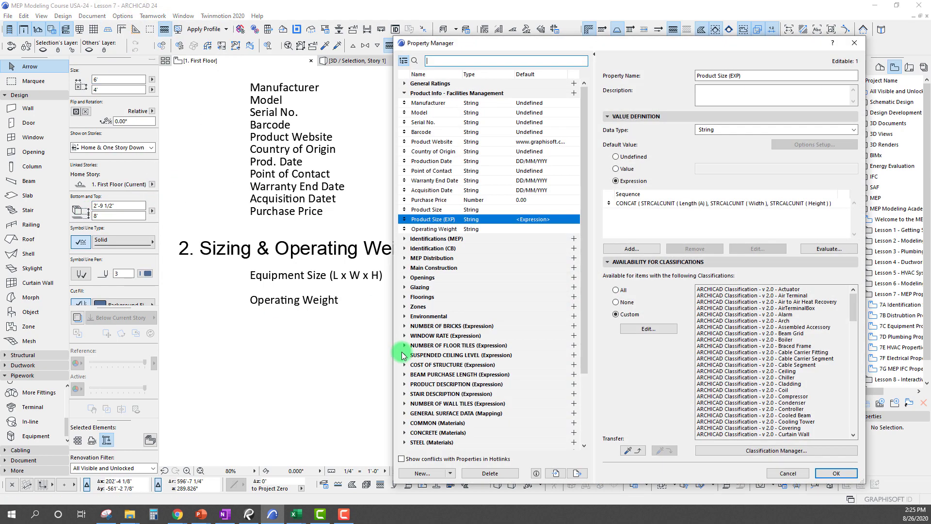
click(670, 205)
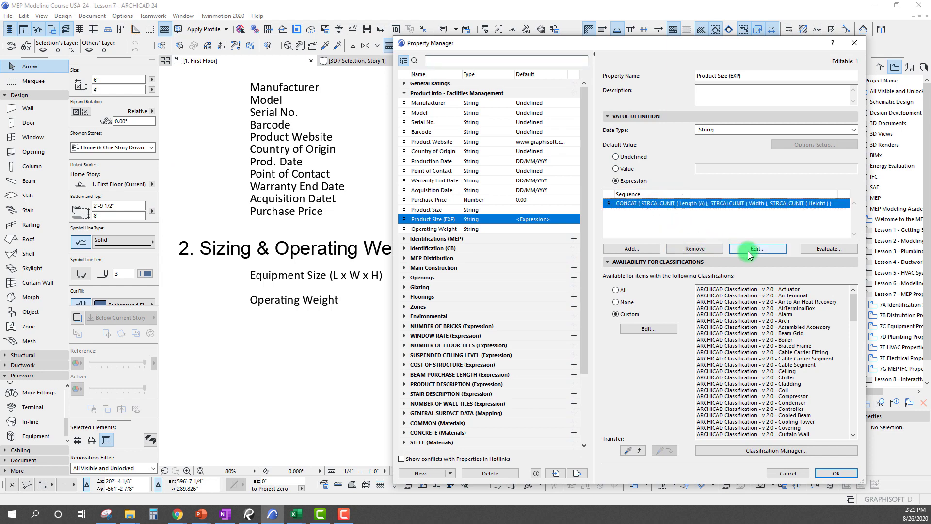
click(745, 251)
drag(540, 250, 346, 253)
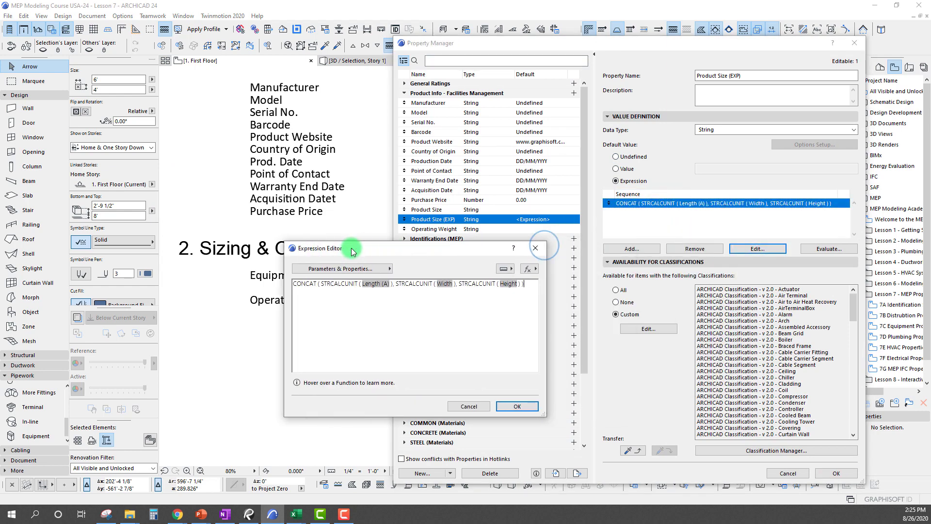
click(390, 283)
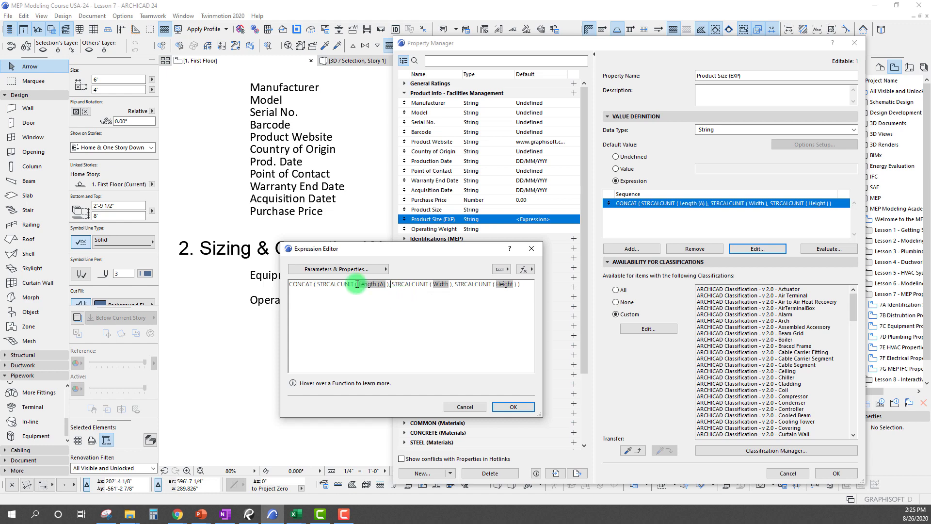
drag(323, 284, 517, 290)
click(303, 285)
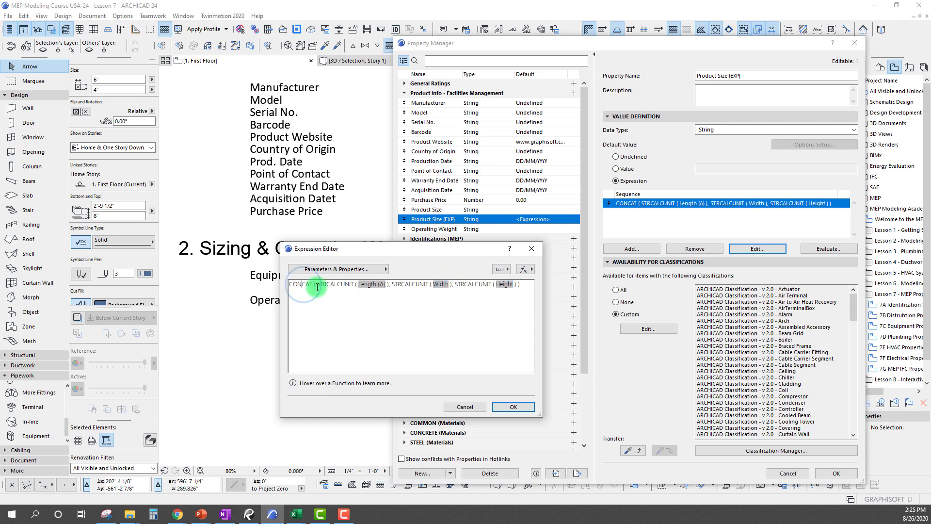
double_click(311, 285)
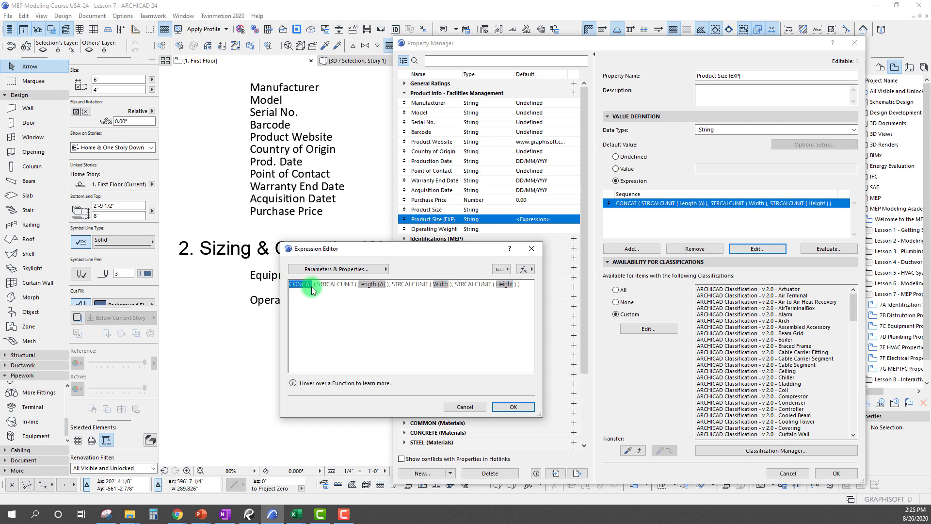
click(327, 313)
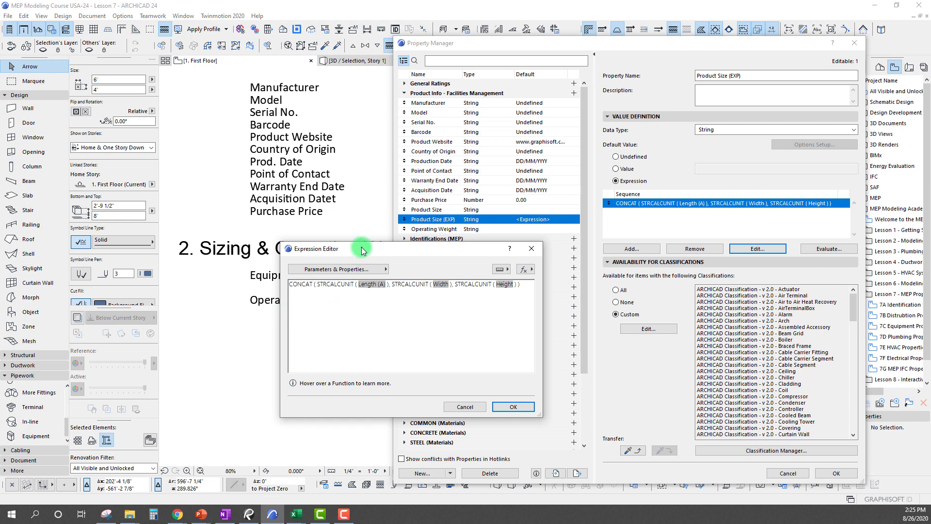
Insert the text argument "x" followed by a comma between the Length (A) and Width conversions in the CONCAT expression
drag(363, 248, 347, 262)
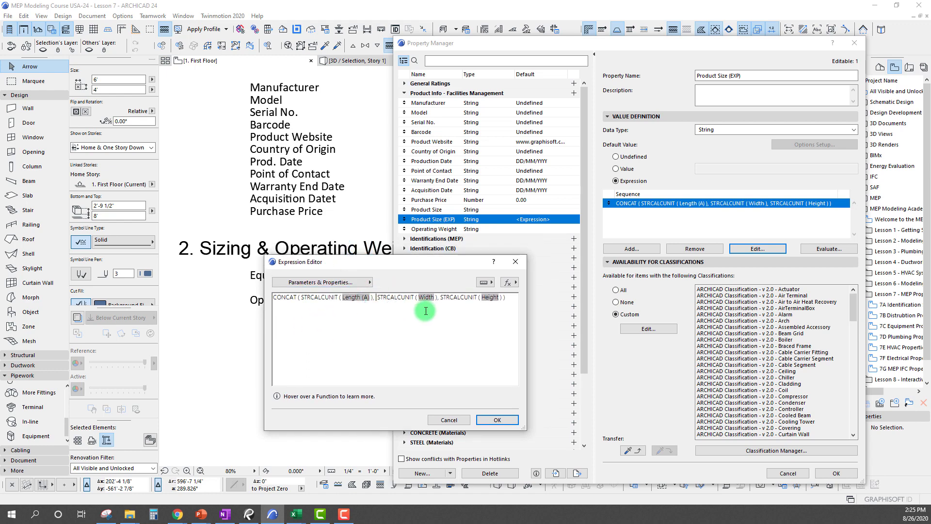
text(")
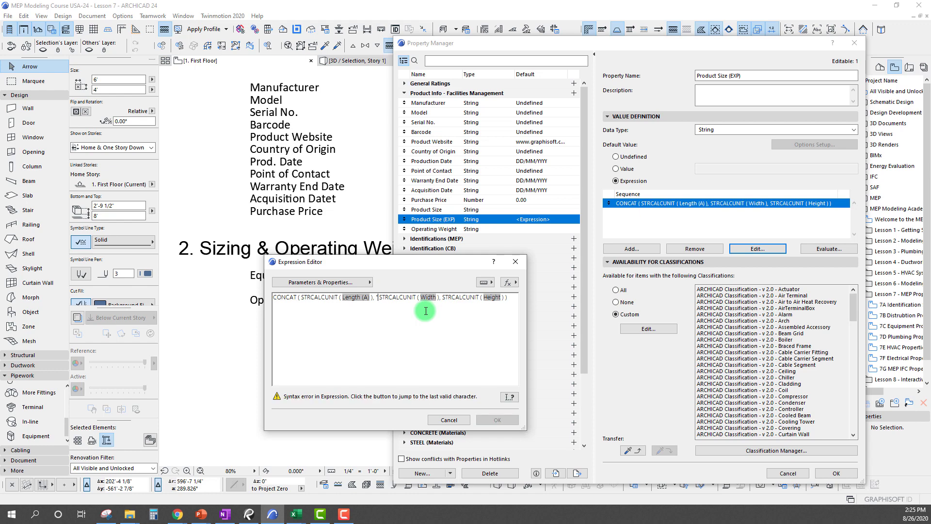
text(x" )
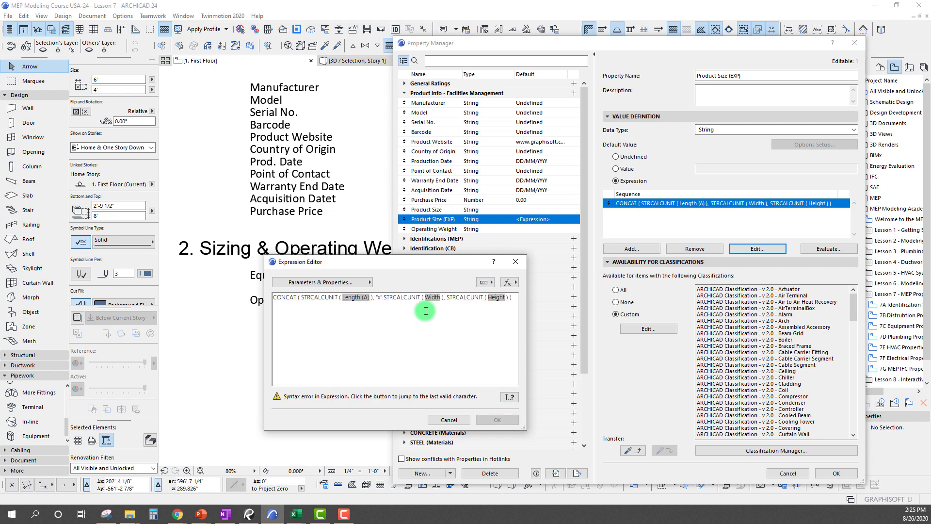
text(,)
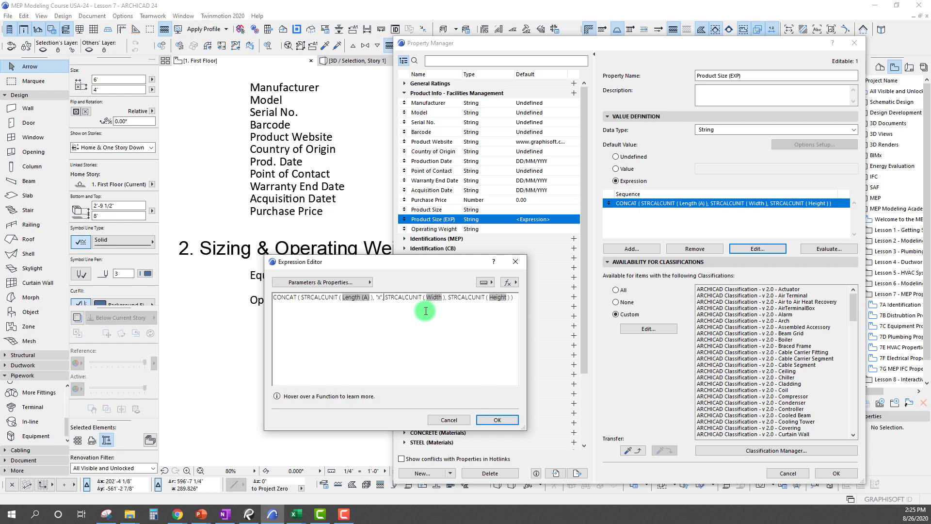
Add a second "x" text argument with its comma between the Width and Height conversions
double_click(379, 297)
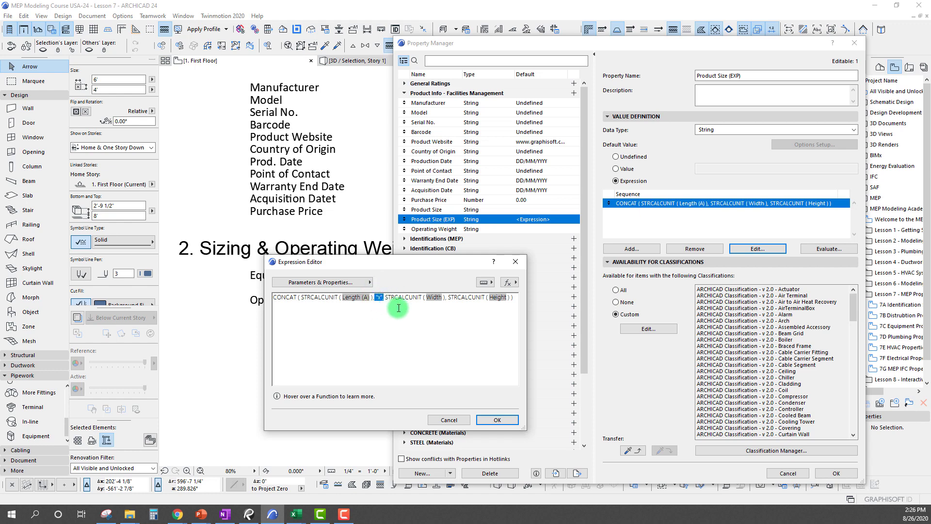
click(446, 297)
text("x",)
click(413, 297)
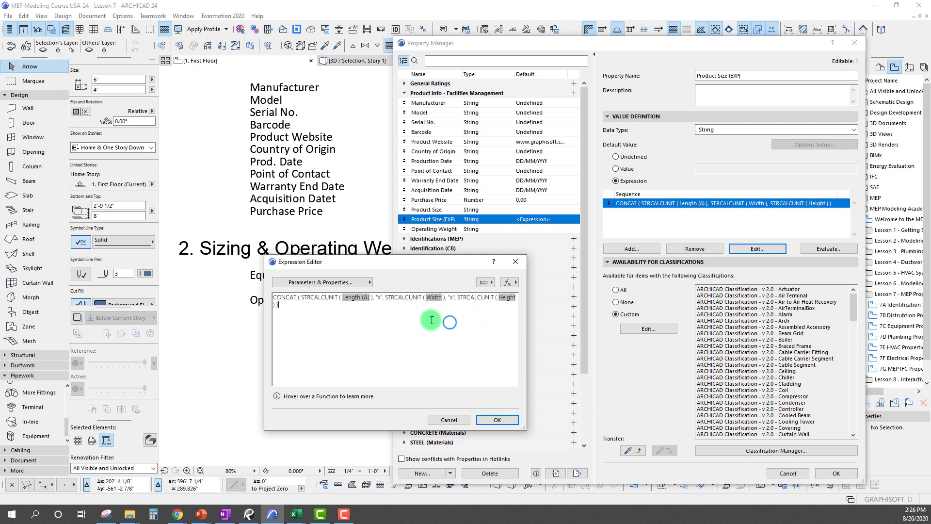
Accept the expression with the "x" separators and save the Product Size (EXP) property
drag(400, 261, 377, 264)
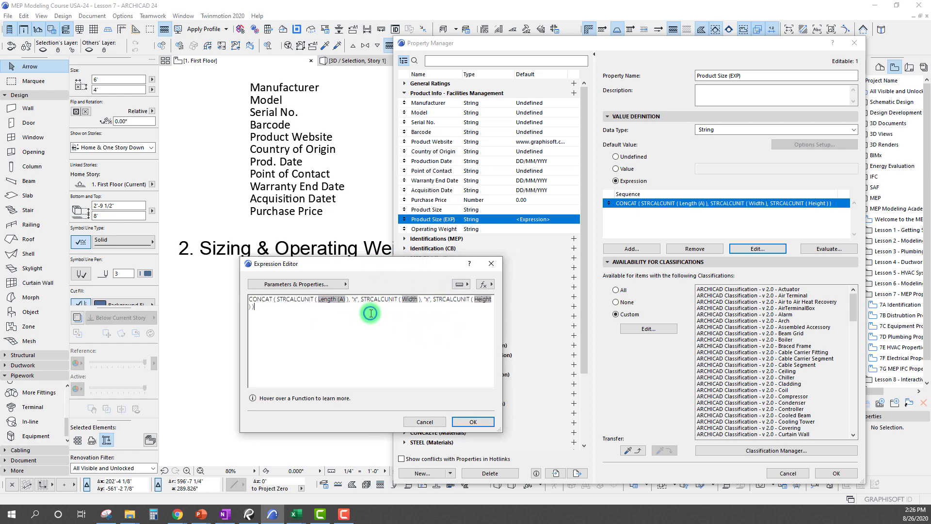
click(473, 422)
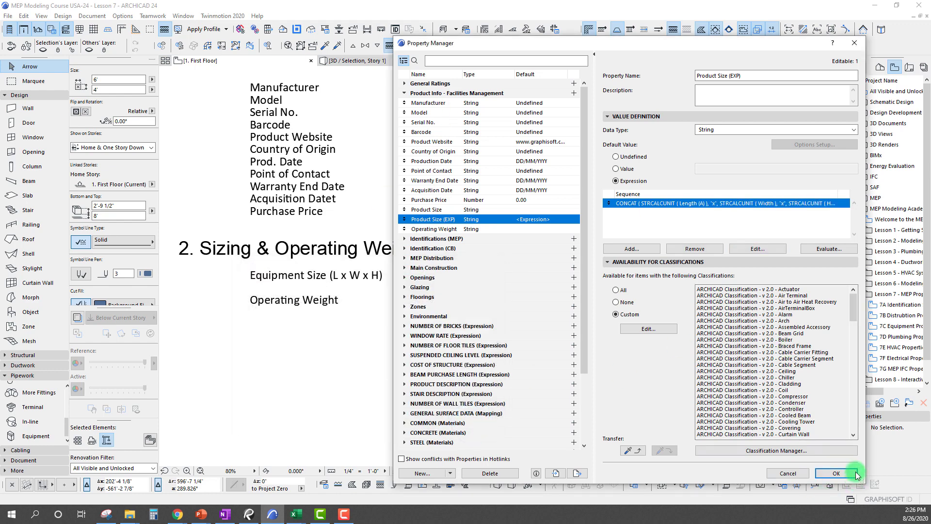
click(837, 472)
scroll(133, 127, up, 5)
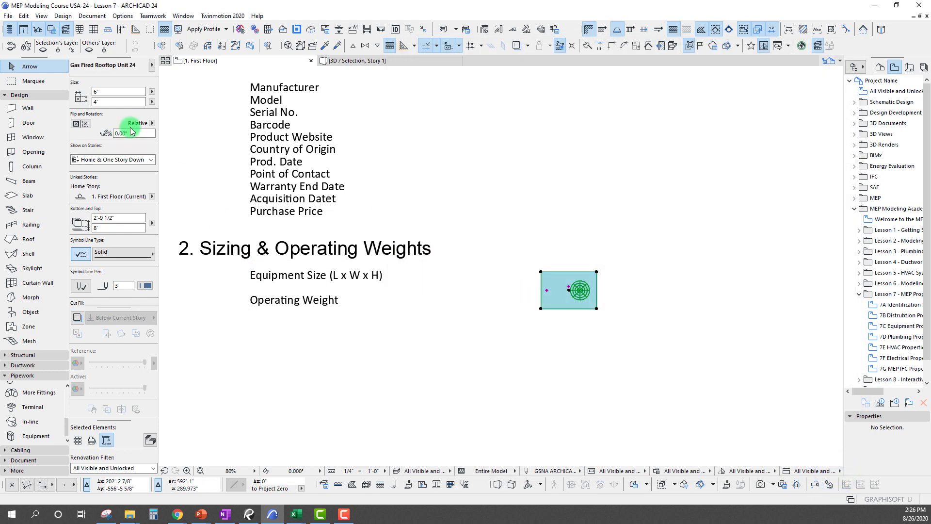
Check the Product Size (EXP) value in the selected rooftop unit's properties
click(151, 140)
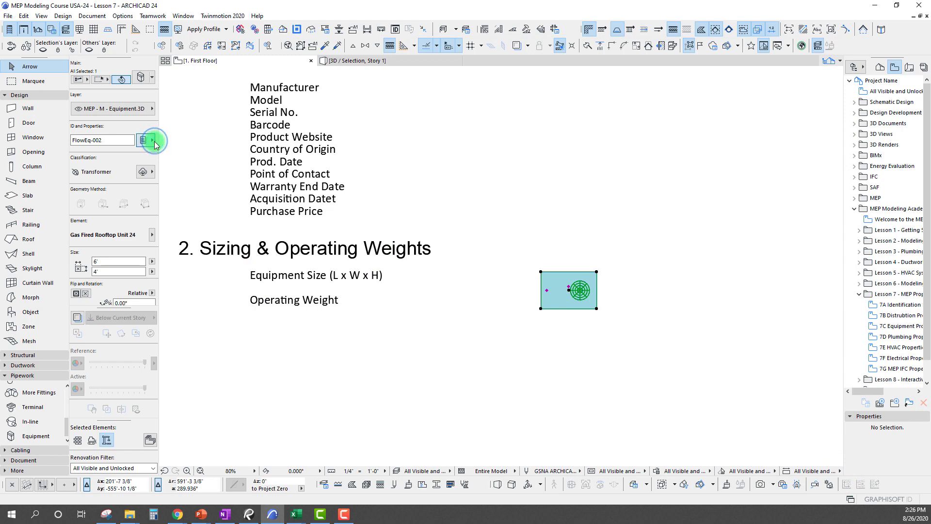
click(356, 199)
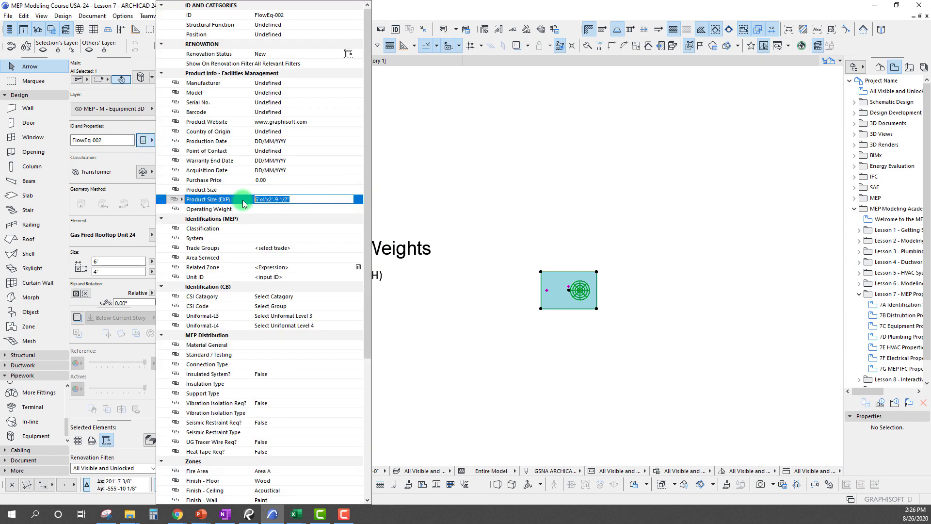
drag(293, 201, 259, 203)
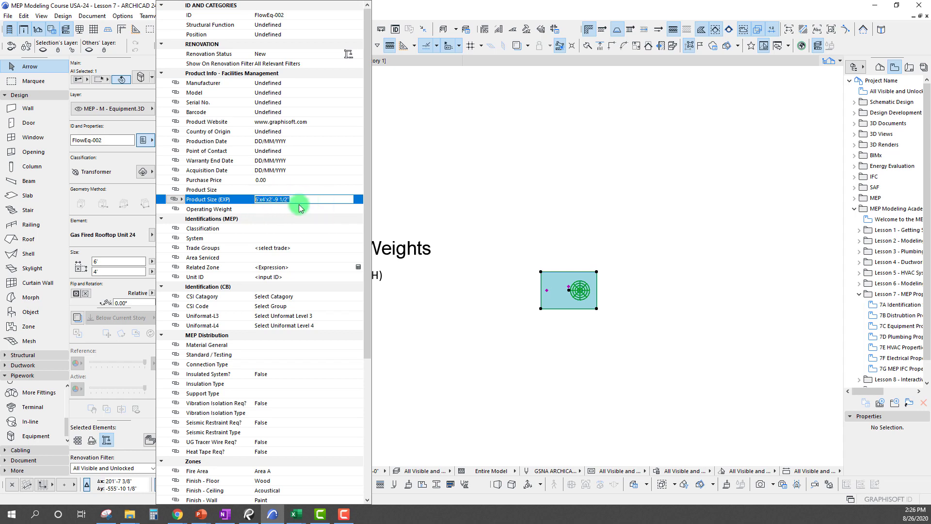
click(543, 238)
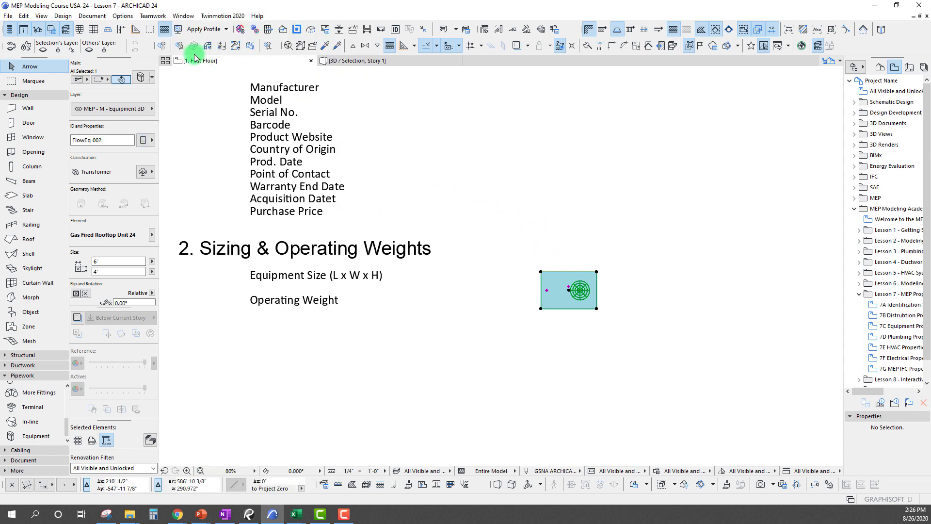
Reopen the Product Size (EXP) property's CONCAT expression and change its two separators to " L x " and " W x "
click(126, 20)
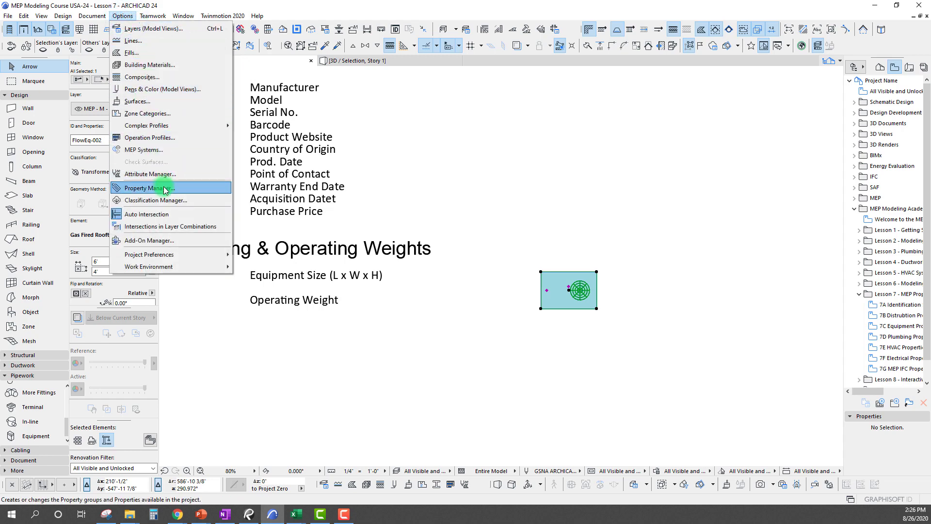
click(154, 192)
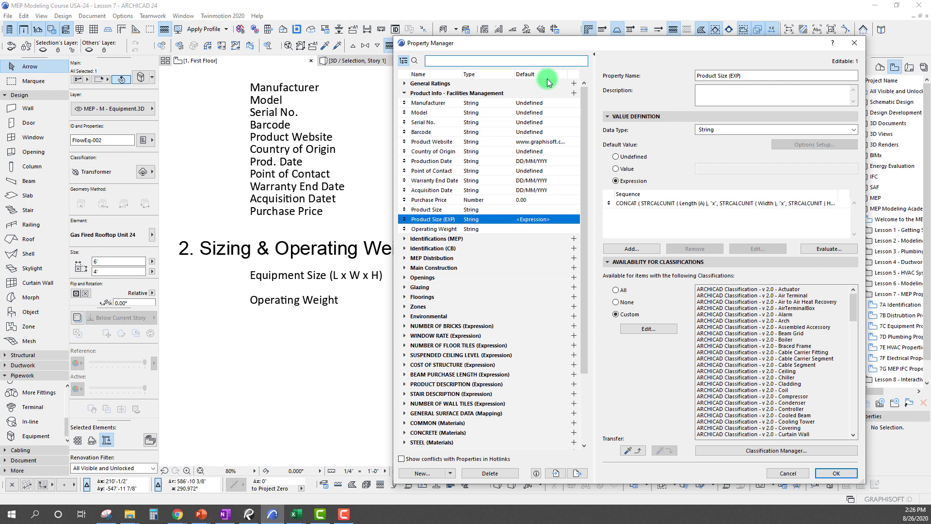
drag(542, 43, 199, 40)
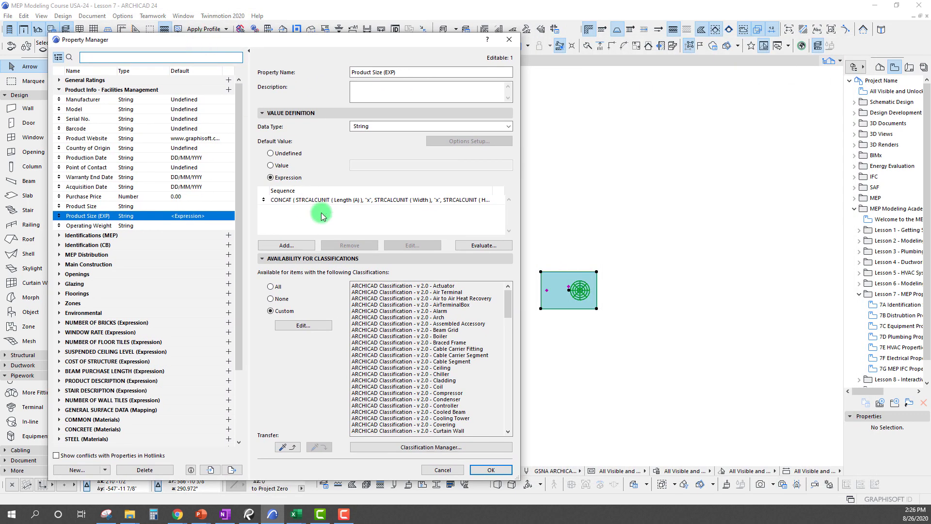
click(368, 200)
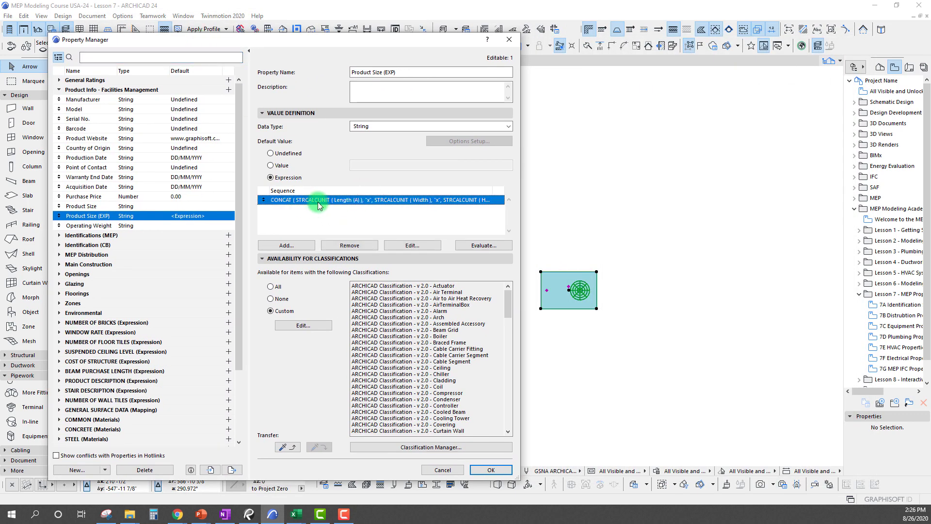
click(411, 245)
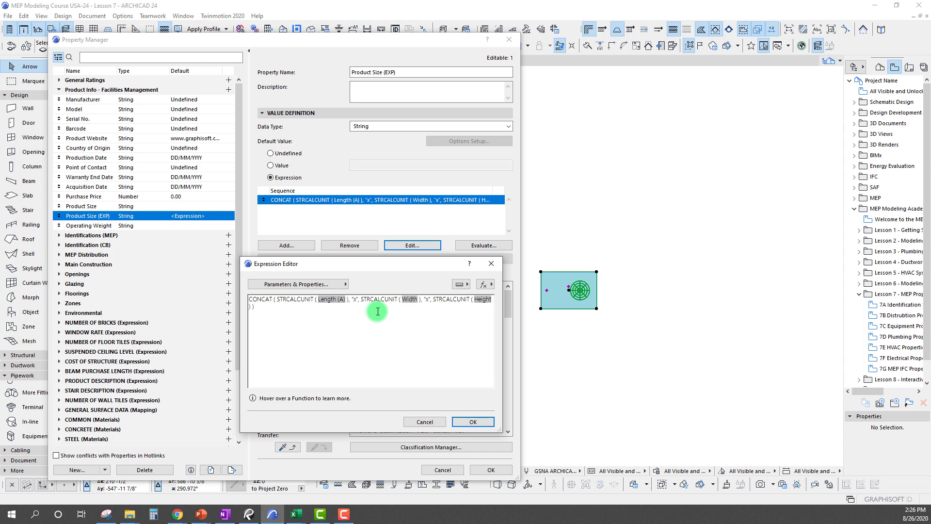
text(L)
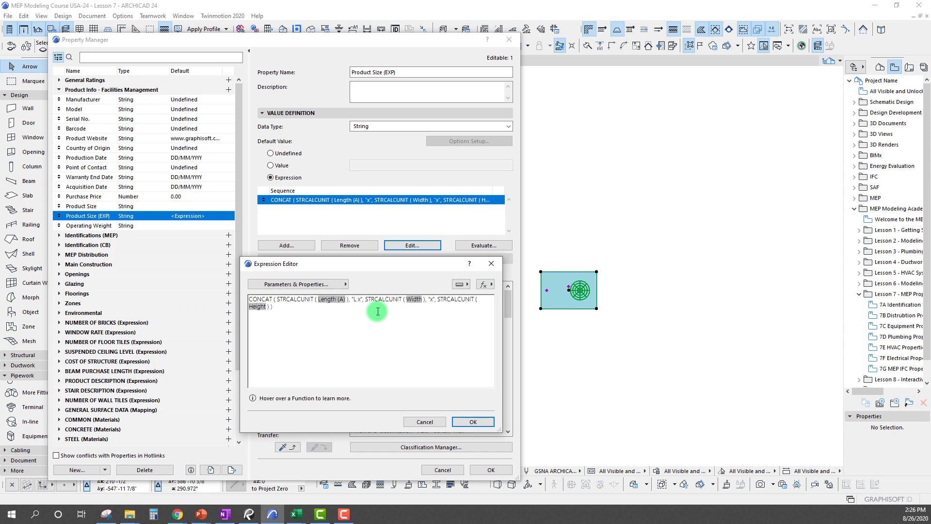
double_click(356, 299)
text(L x)
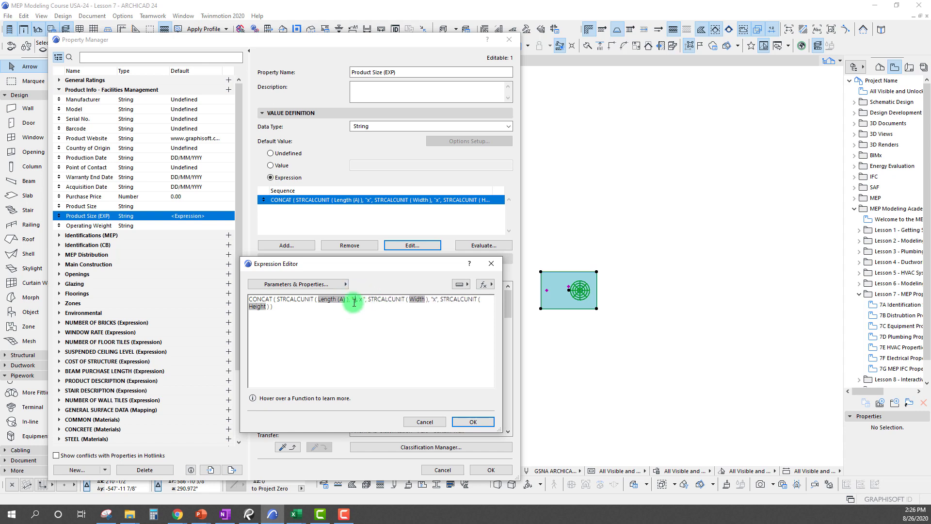
click(333, 301)
click(434, 301)
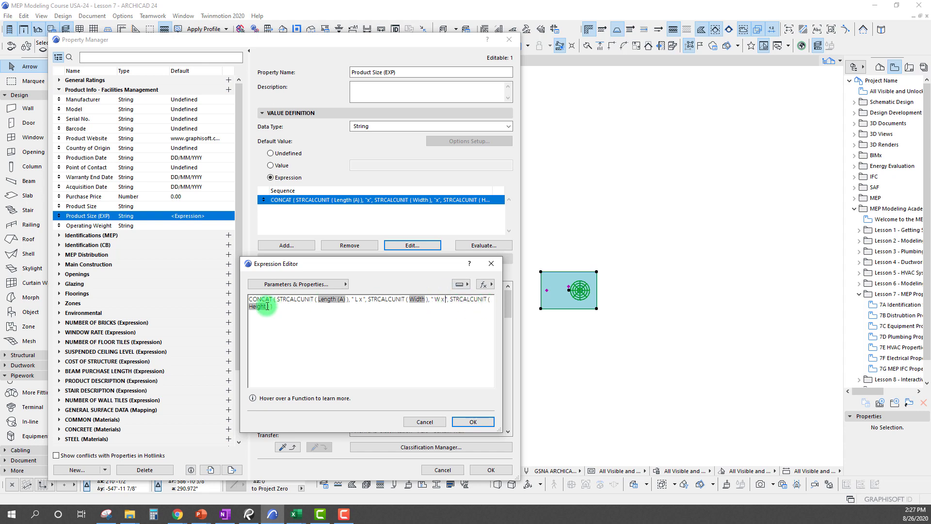
Append the text argument "H" after the Height conversion and accept the CONCAT expression
text(,)
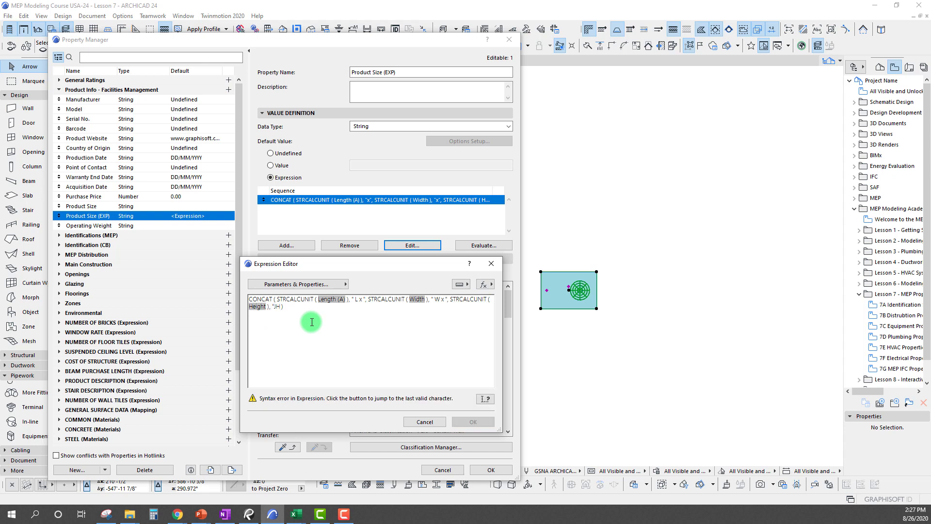
text("H")
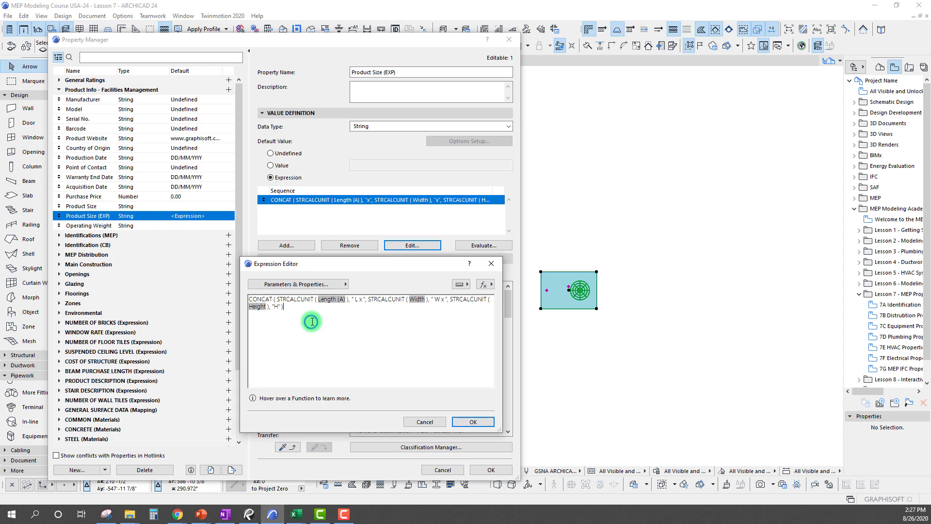
drag(393, 267, 399, 244)
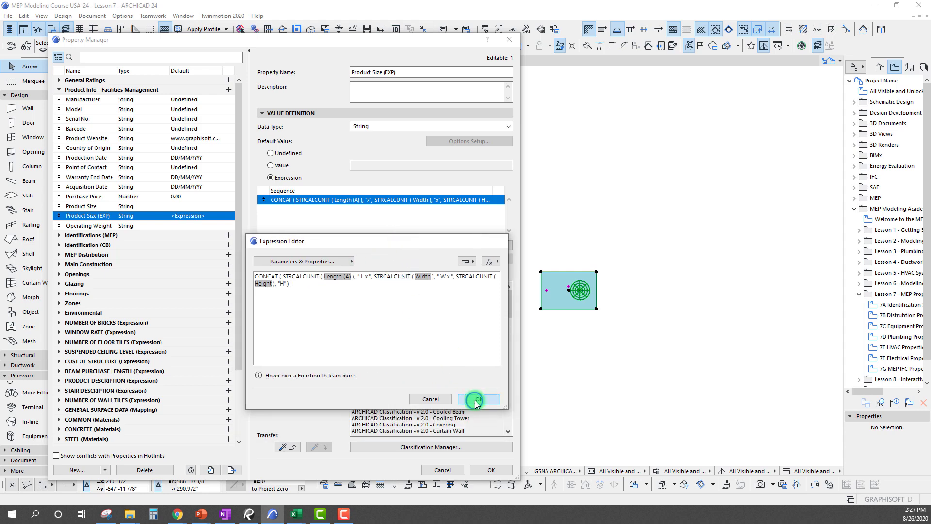
click(476, 398)
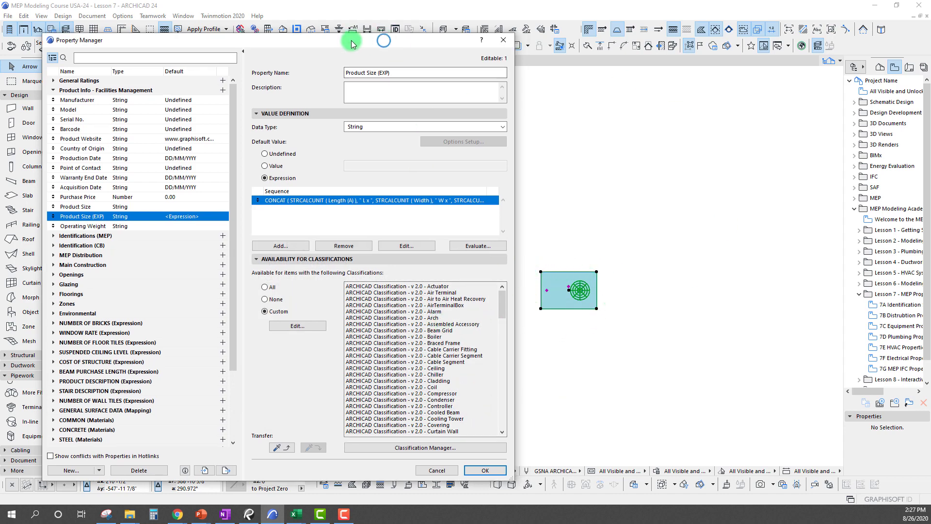
drag(353, 38, 316, 36)
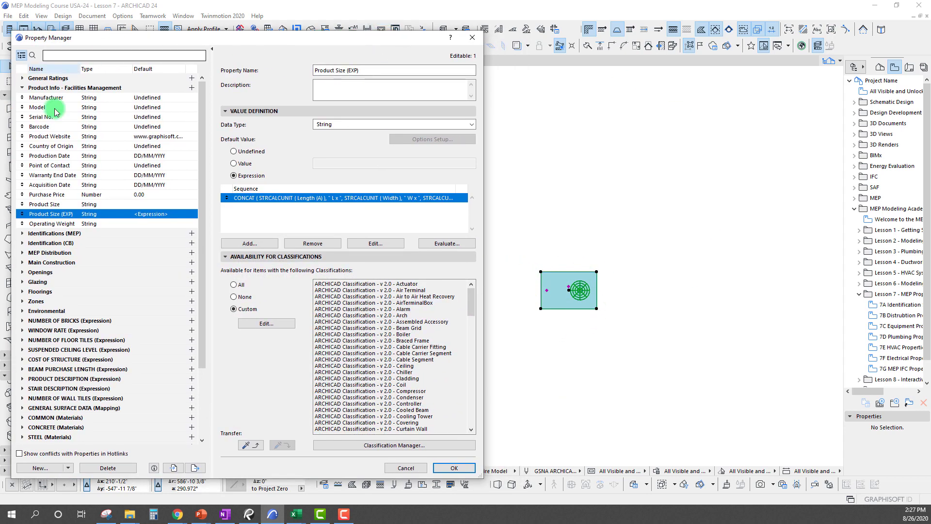
Evaluate the Product Size (EXP) expression for the selected rooftop unit and inspect the resulting text
click(439, 245)
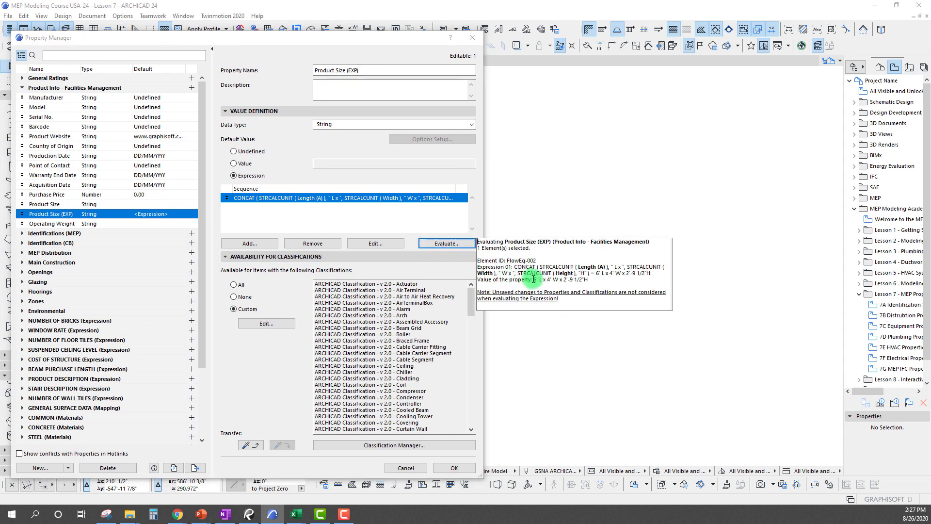
drag(535, 279, 585, 280)
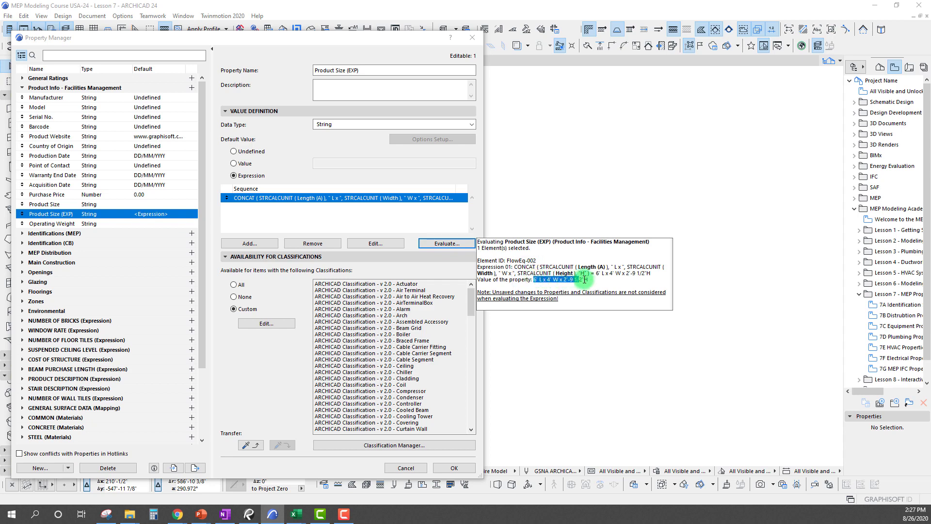
click(544, 280)
Insert a space before the H in the expression's last text argument, making it " H", and accept the expression
click(376, 243)
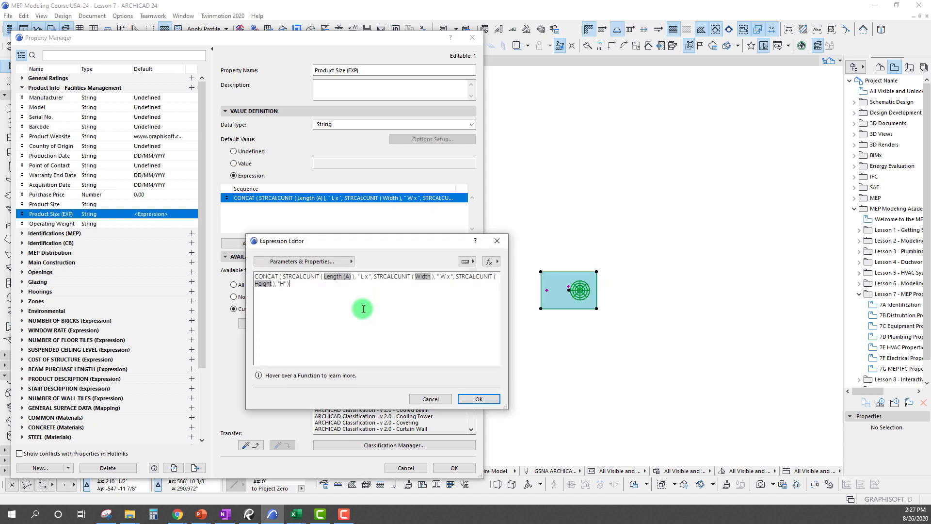
click(288, 289)
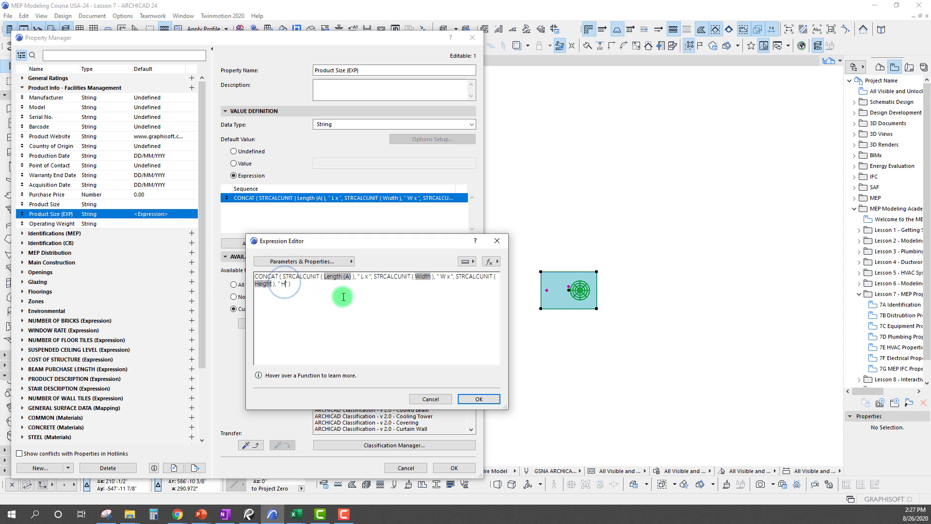
click(478, 398)
Evaluate the expression with the spaced " H" label and save the Product Size (EXP) property
click(445, 246)
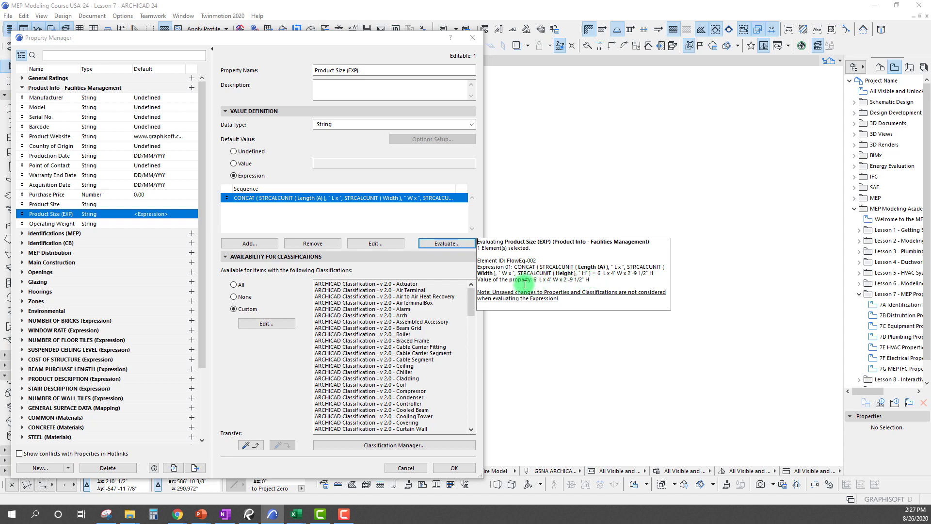
click(411, 244)
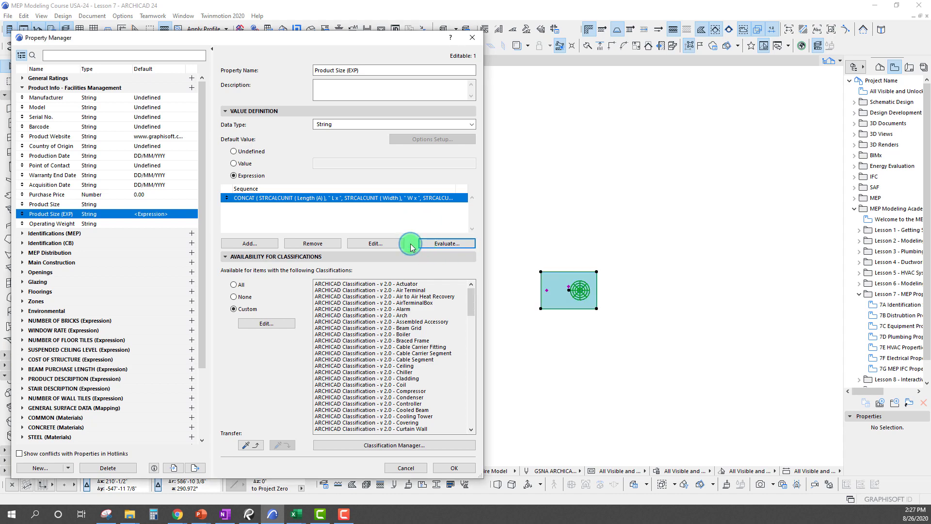
drag(363, 39, 381, 46)
click(472, 474)
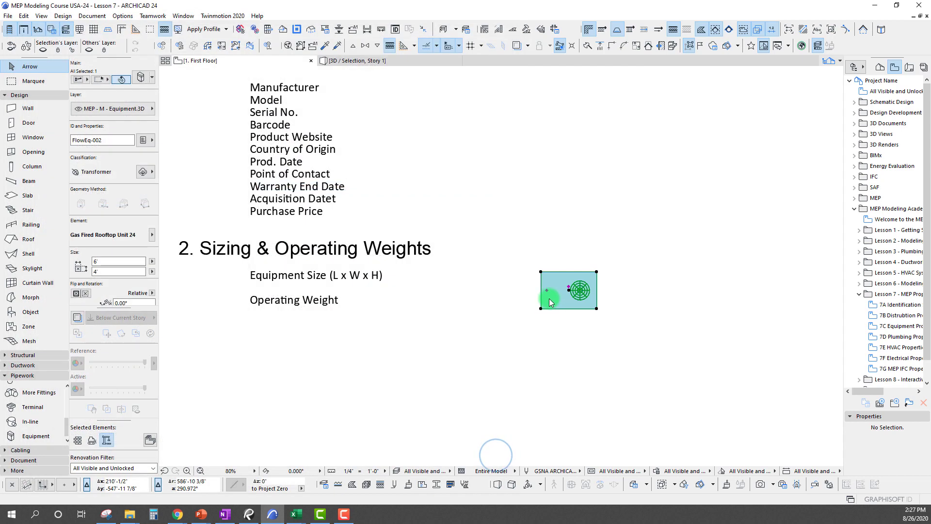
Examine how the labelled length, width and height appear in the rooftop unit's Product Size (EXP) property
scroll(437, 315, down, 3)
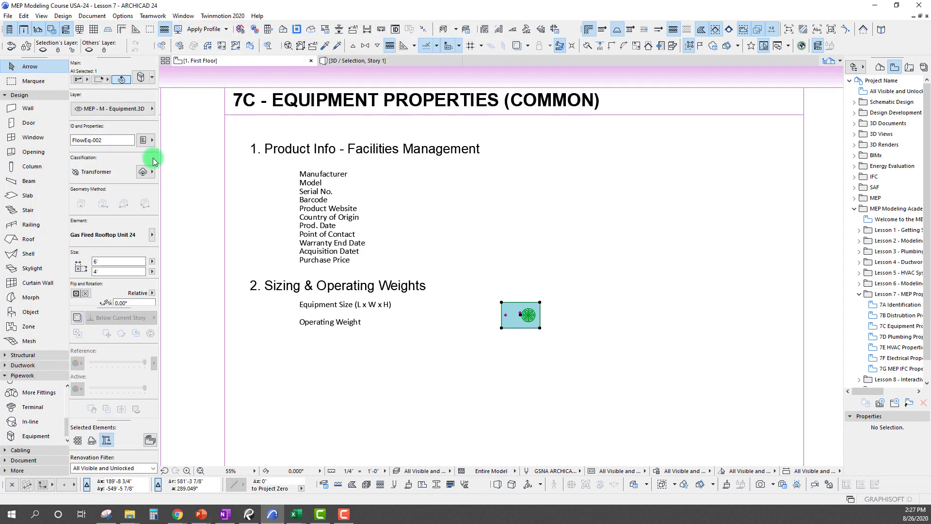
click(359, 203)
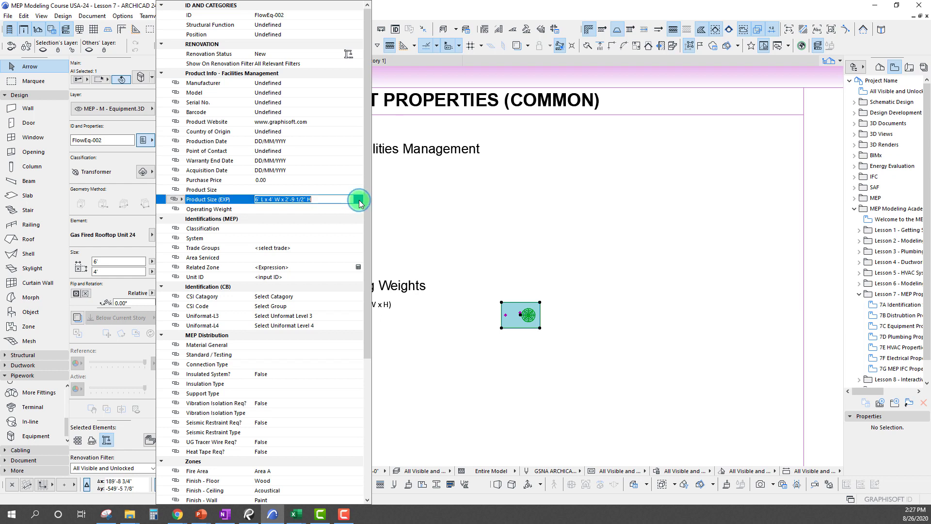
click(276, 199)
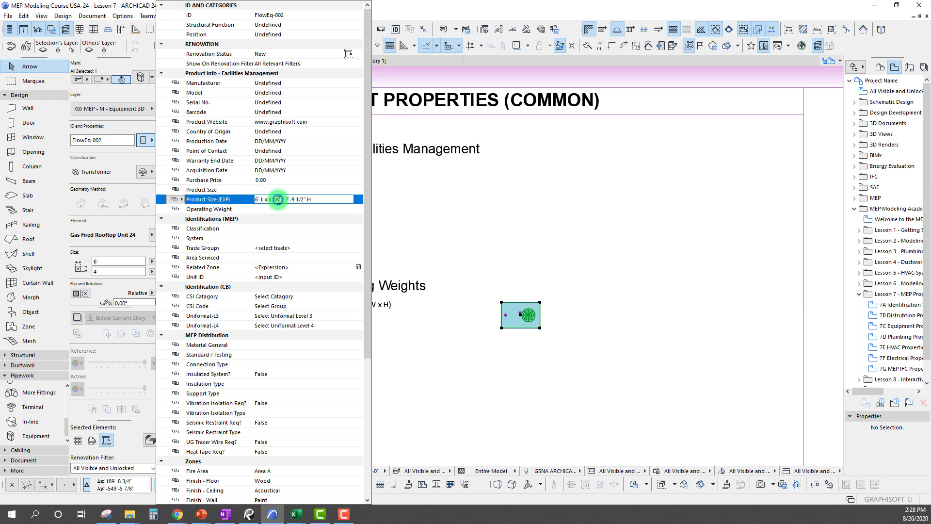
click(313, 199)
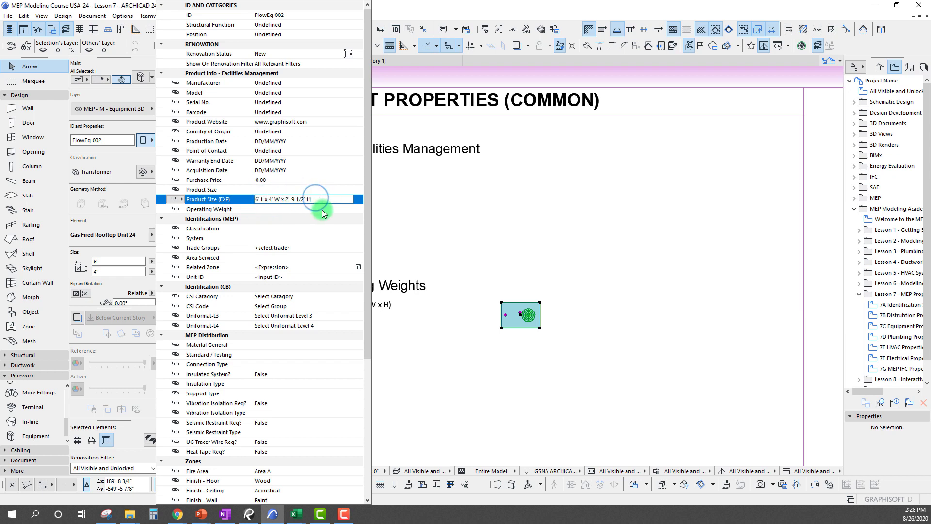
key(Return)
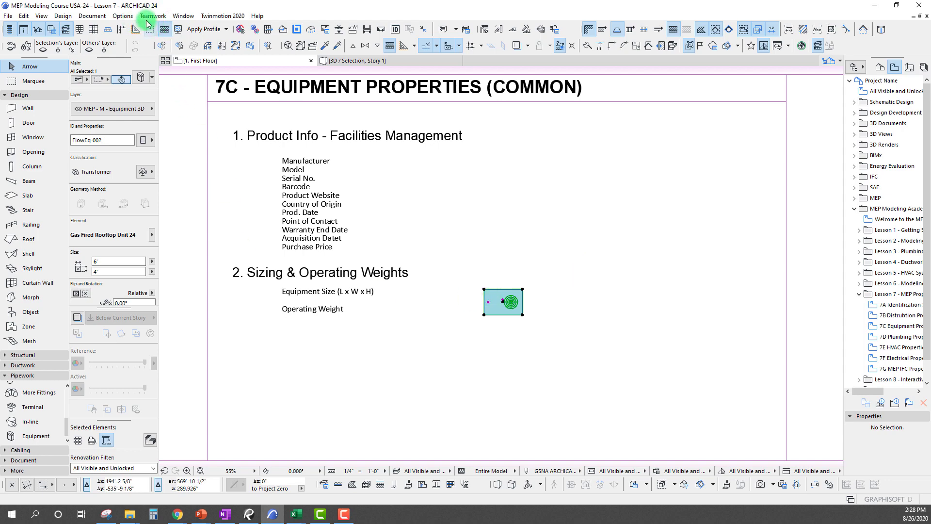
Open the Product Size (EXP) expression for editing and examine the categories of parameters and properties available to expressions
click(123, 16)
click(149, 188)
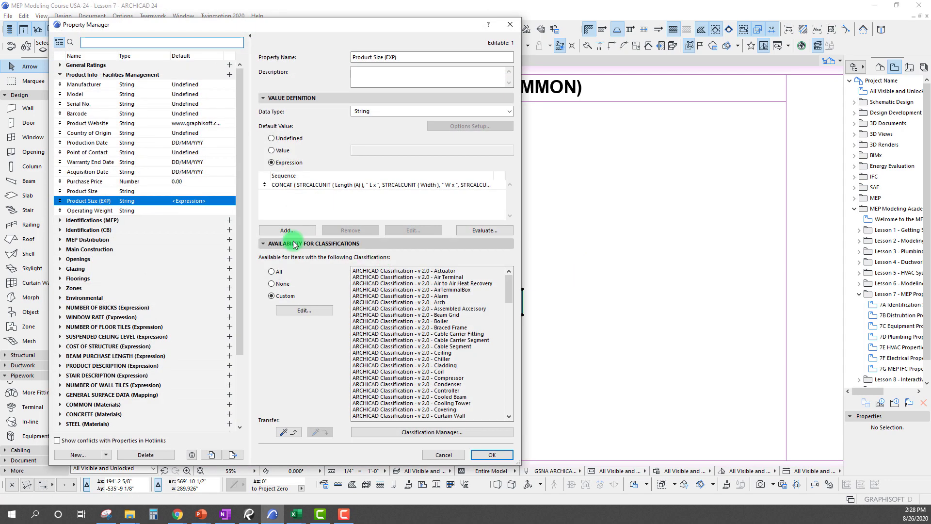
click(442, 185)
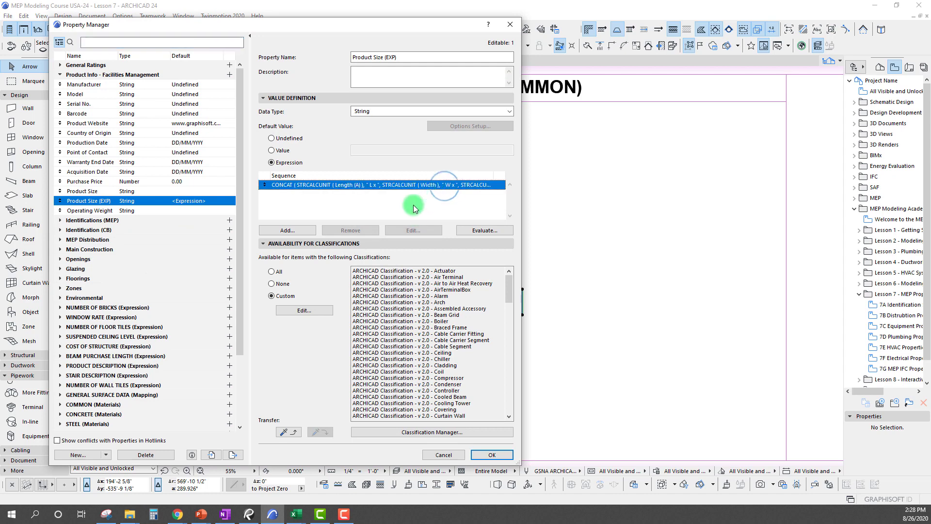
click(413, 231)
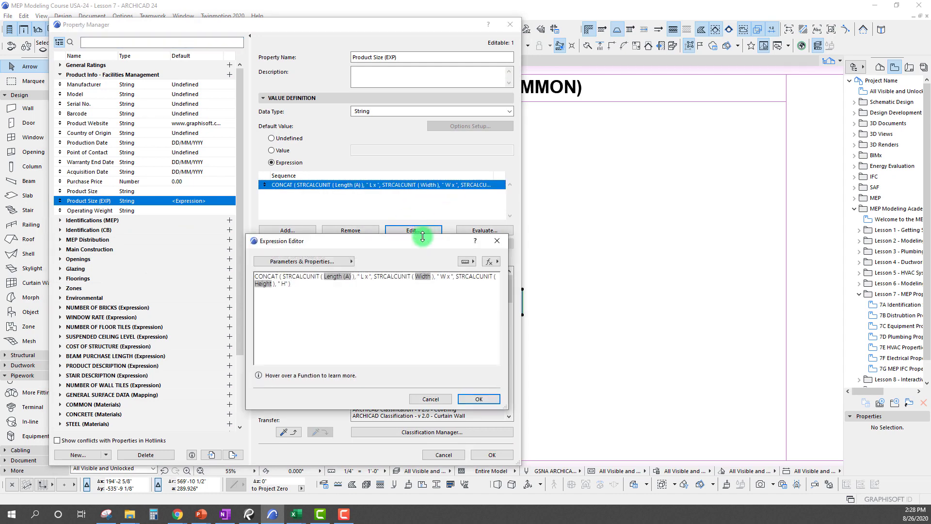
drag(422, 236, 549, 147)
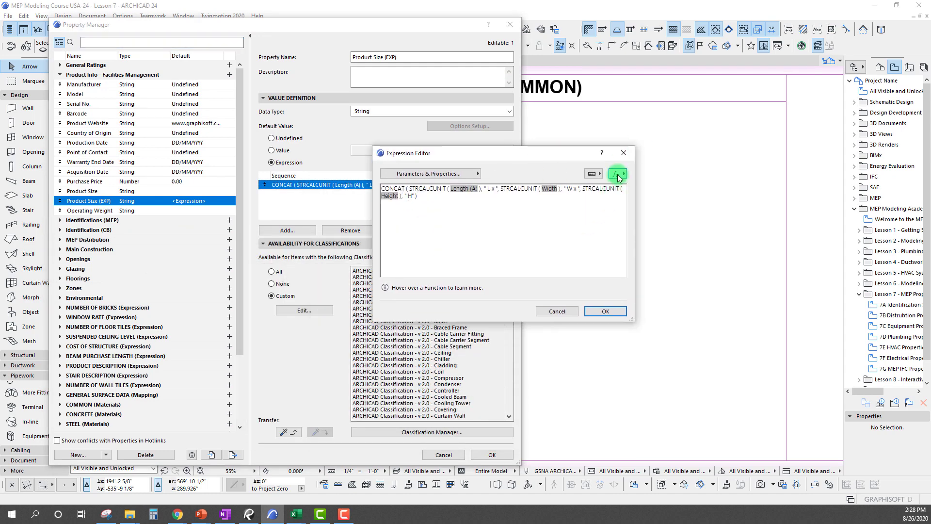
click(468, 173)
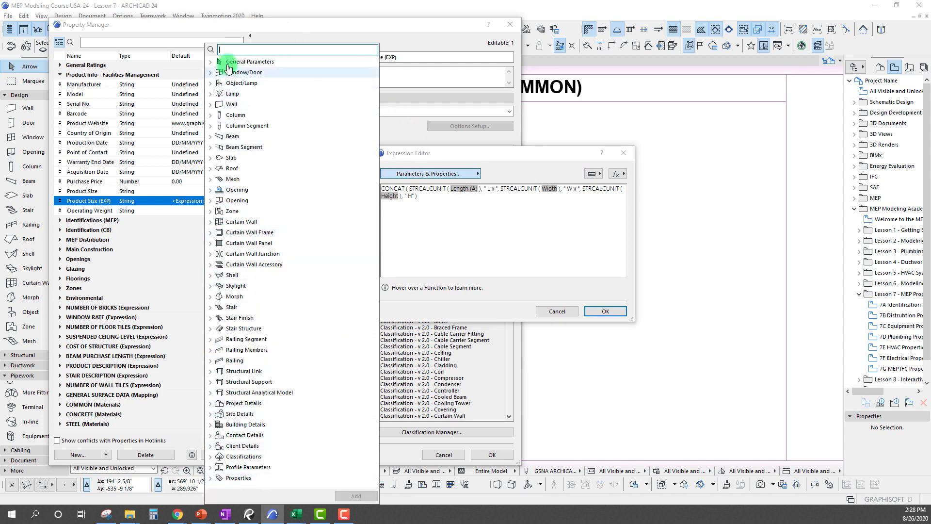
click(545, 264)
Examine the text editing, statistical and trigonometrical functions offered for the Product Size (EXP) expression
click(618, 173)
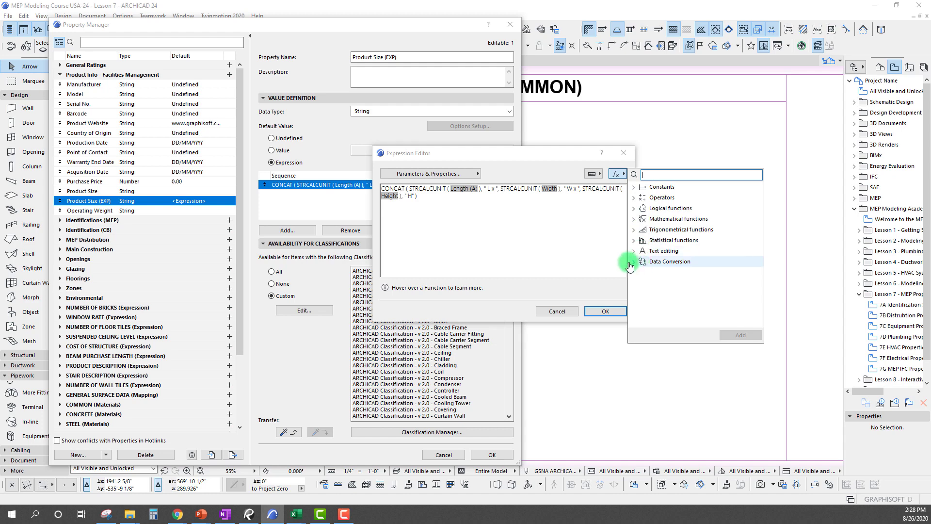
click(653, 250)
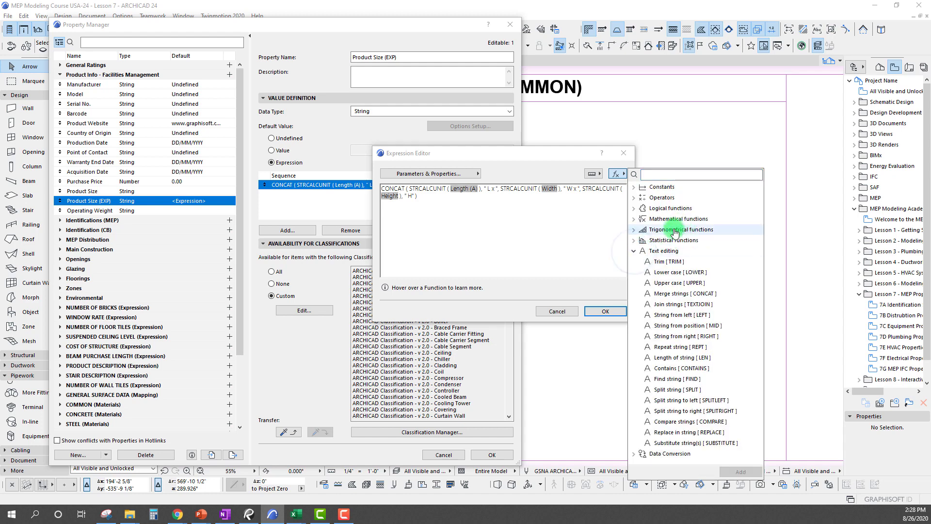
click(633, 251)
click(634, 240)
click(634, 240)
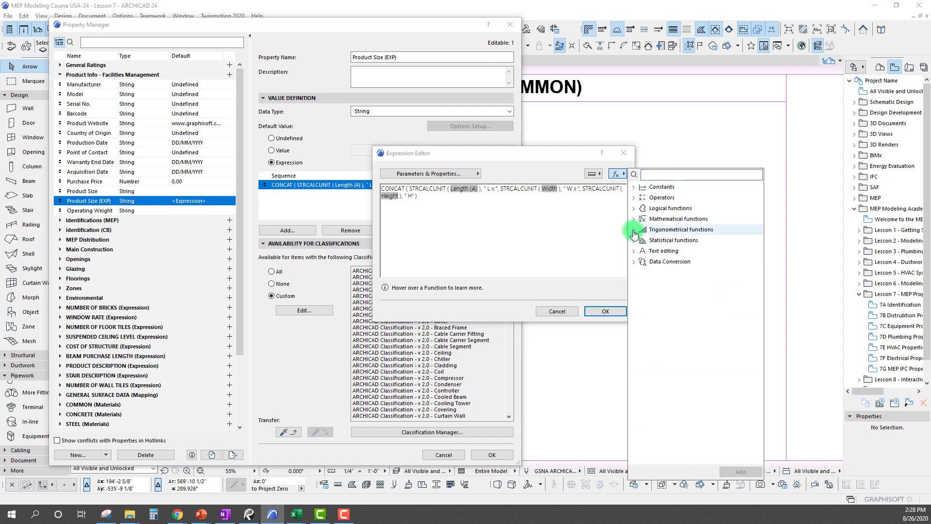
click(634, 230)
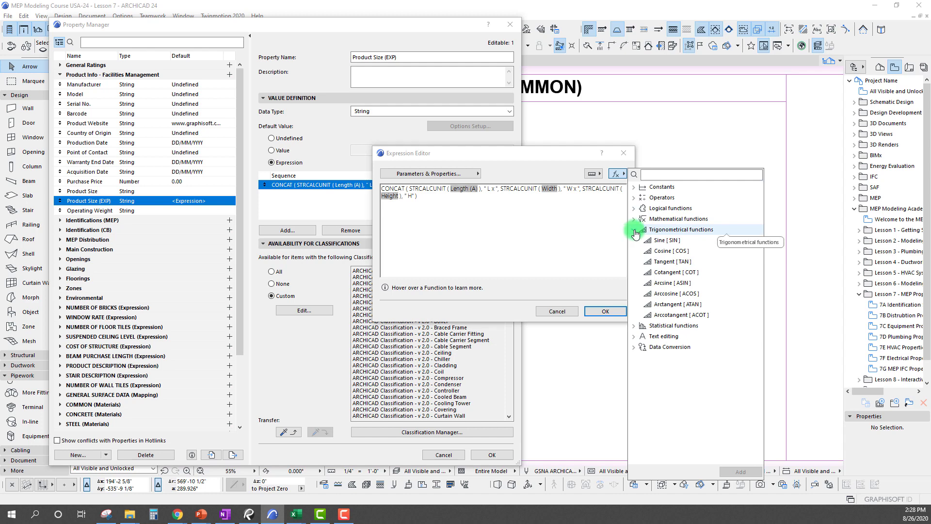
click(633, 231)
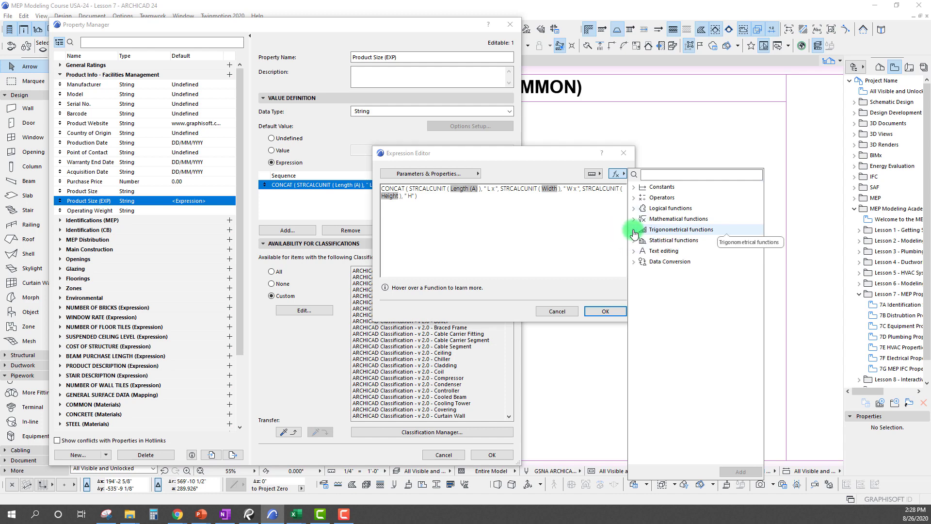
Examine the mathematical functions, logical functions and operators offered for the Product Size (EXP) expression
click(634, 220)
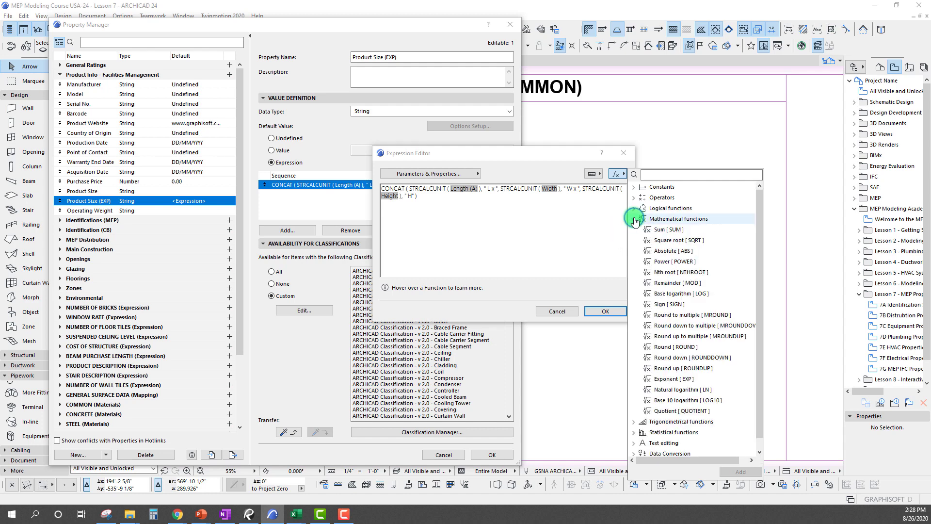
drag(759, 294, 761, 232)
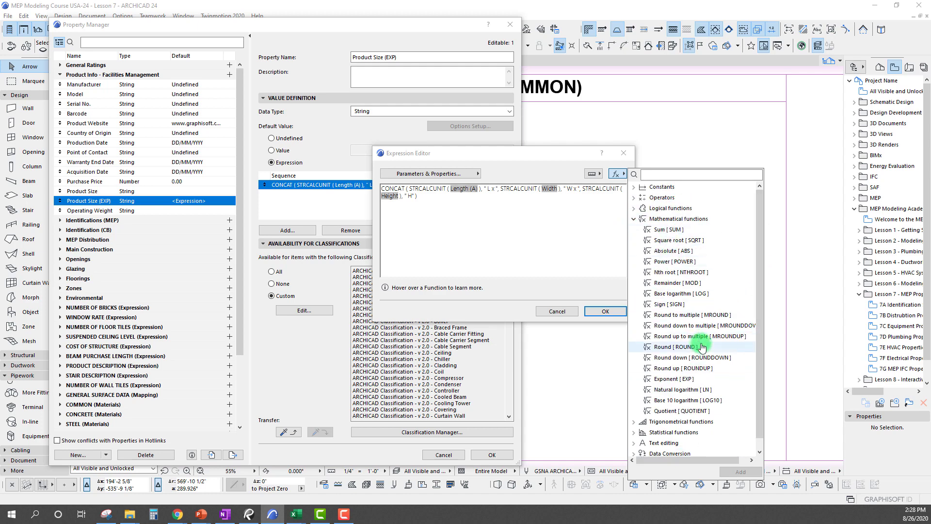
click(633, 218)
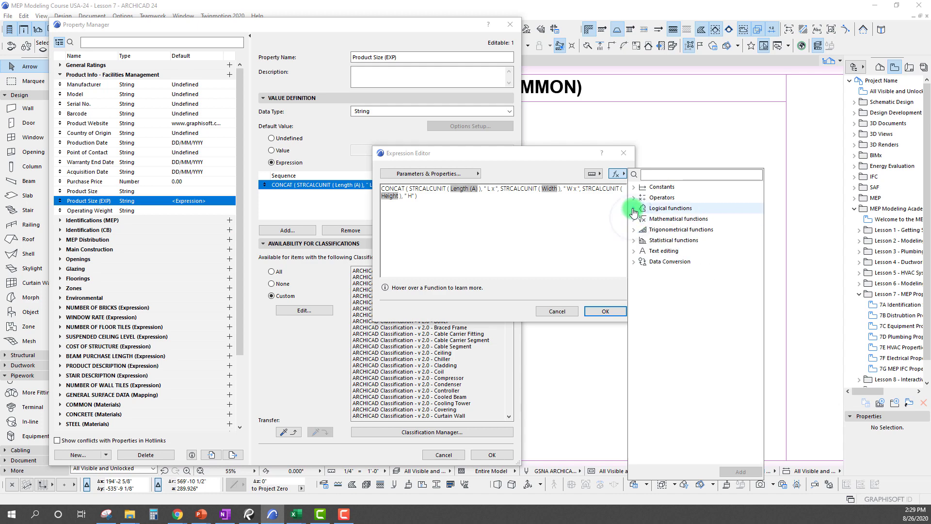
click(633, 209)
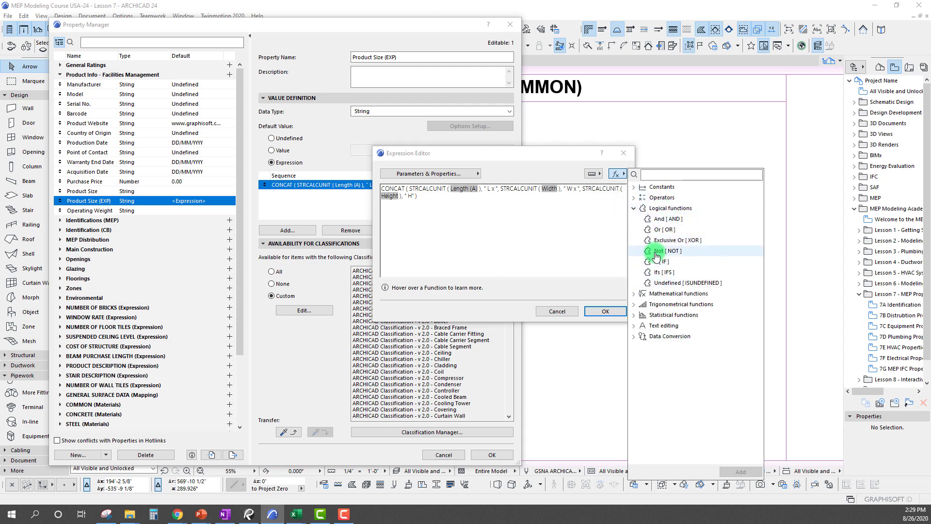
mouse_move(657, 255)
click(633, 208)
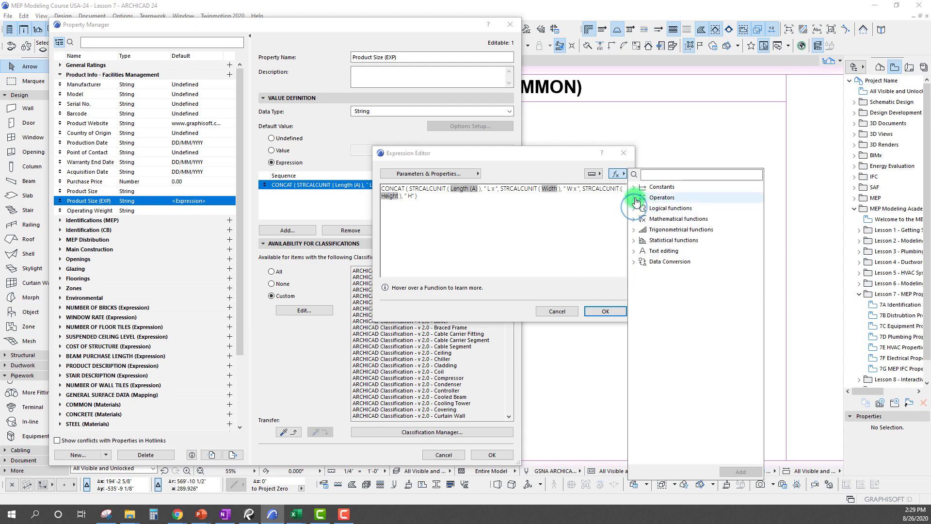
click(634, 197)
click(633, 198)
Accept the Product Size (EXP) expression and close the property definitions to return to the floor plan
click(569, 152)
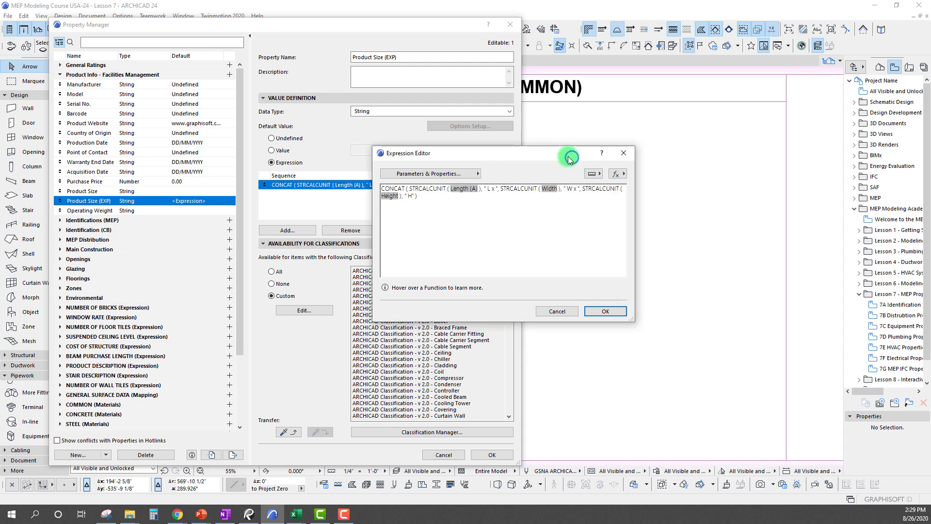
drag(569, 152, 569, 172)
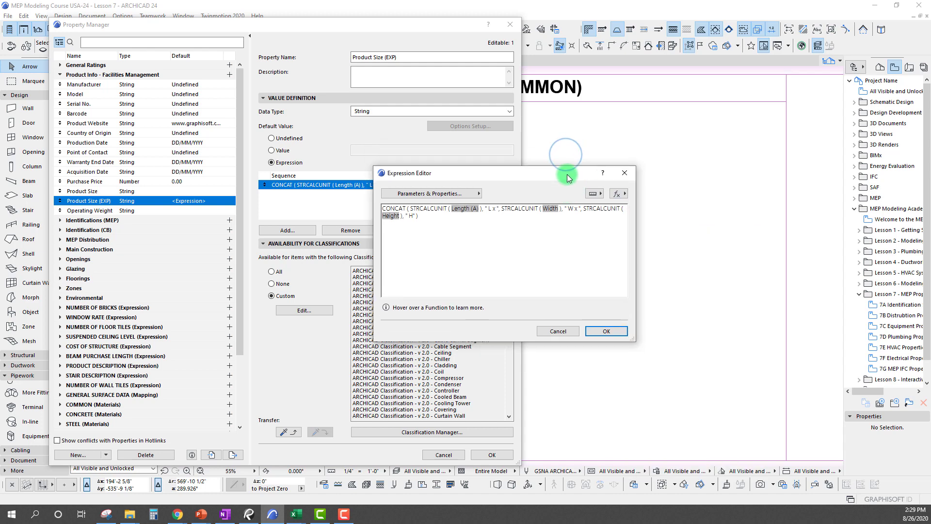
click(606, 331)
click(492, 455)
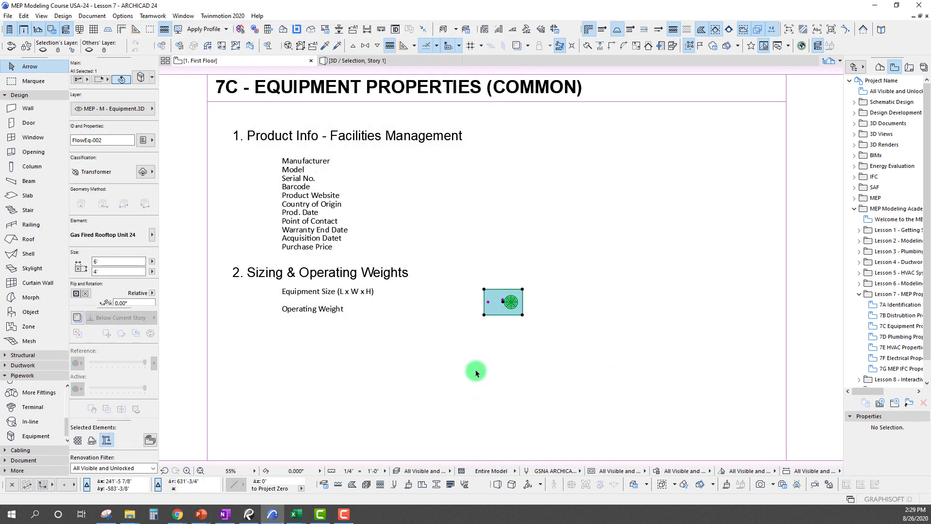
middle_drag(476, 365, 476, 364)
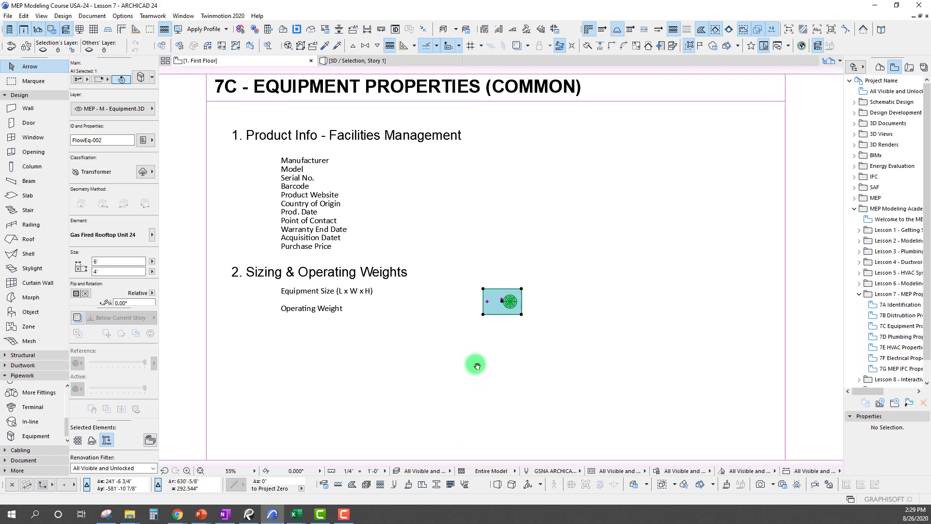